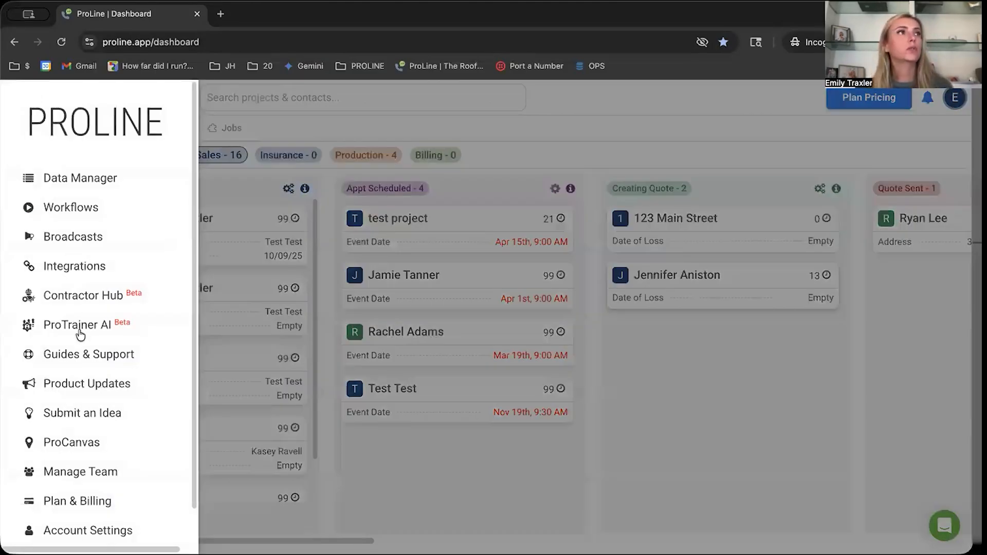
Open the price list in the company settings and browse its unlinked items.
scroll(17, 333, "down", 1)
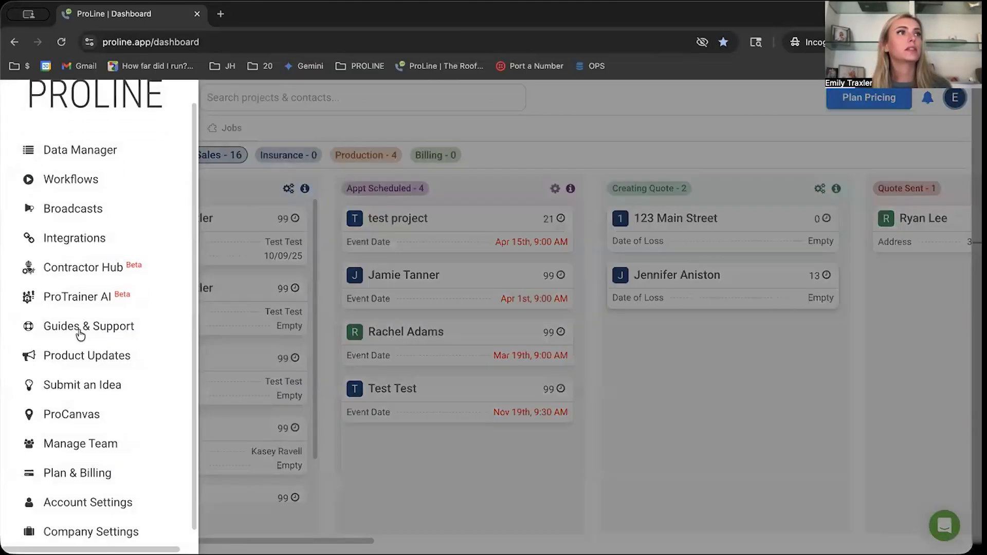
left_click(123, 524)
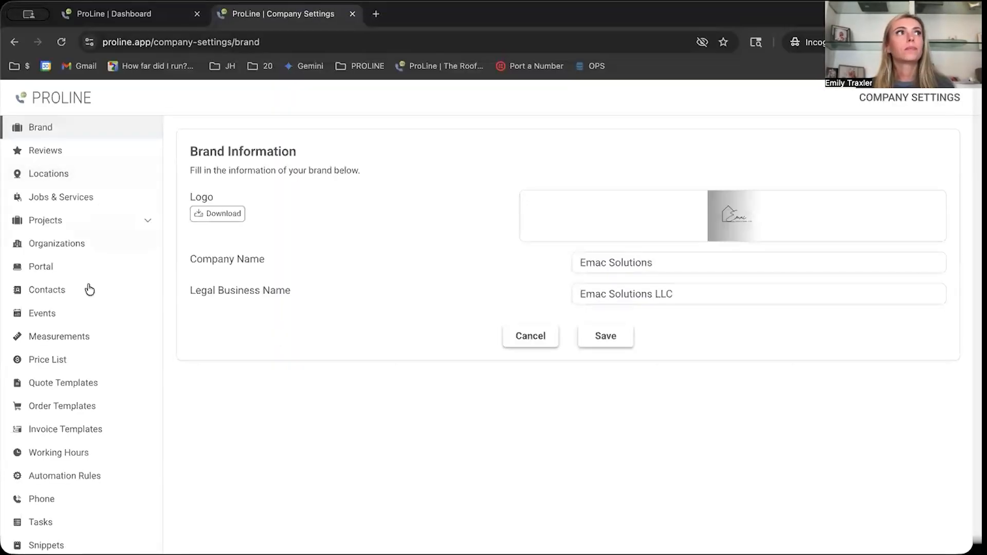
left_click(67, 364)
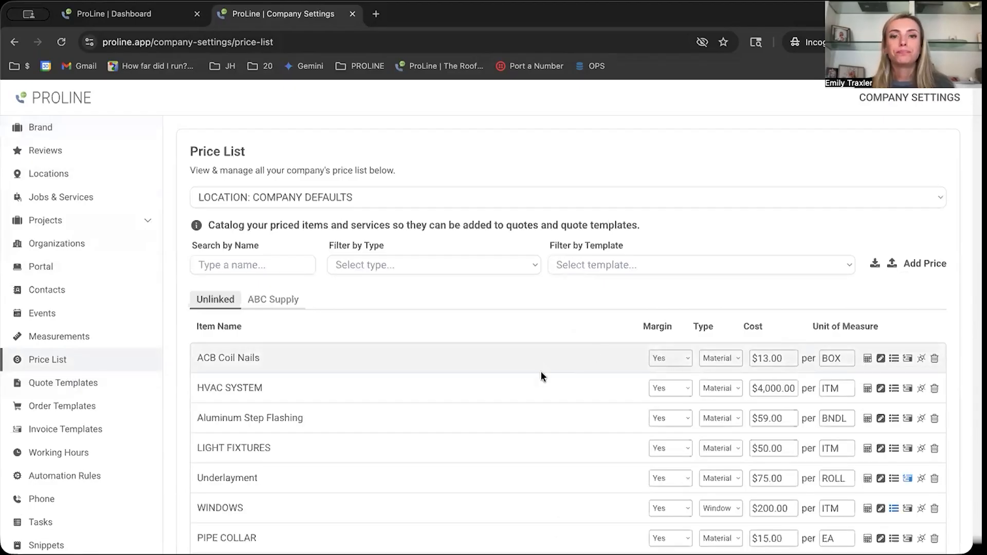
scroll(540, 371, "down", 1)
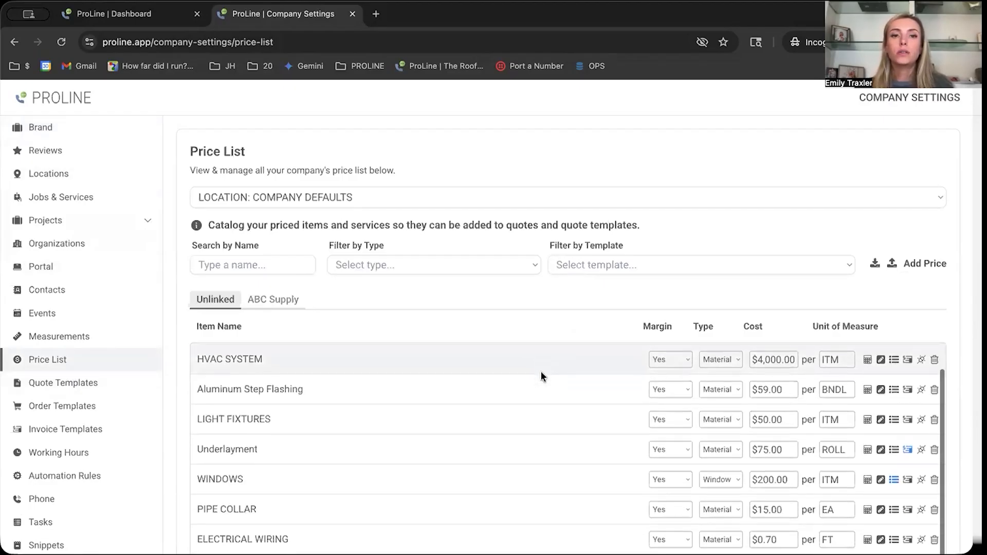
scroll(541, 372, "down", 1)
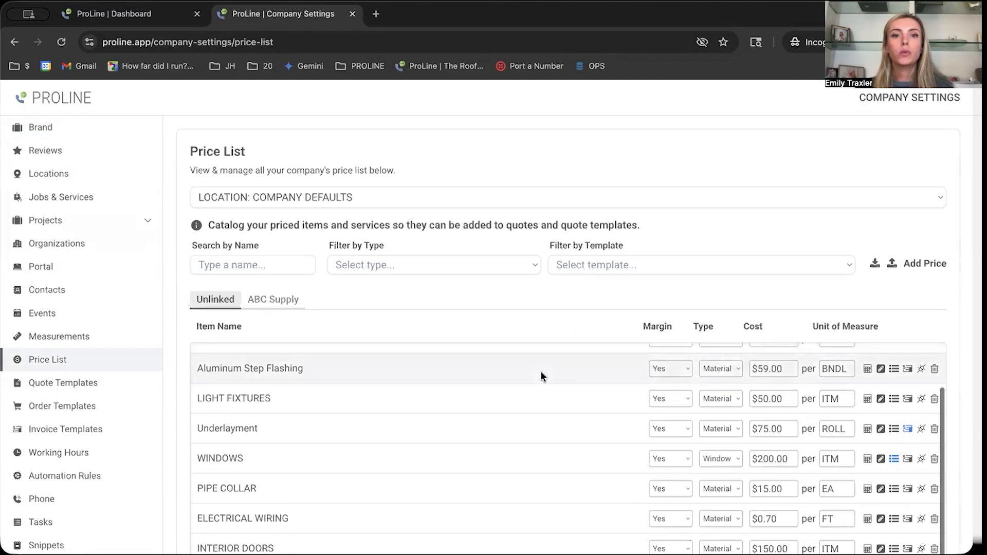
scroll(541, 374, "up", 1)
scroll(541, 370, "up", 1)
Search the price list by name for "underlayment" and look through the matching items.
left_click(266, 265)
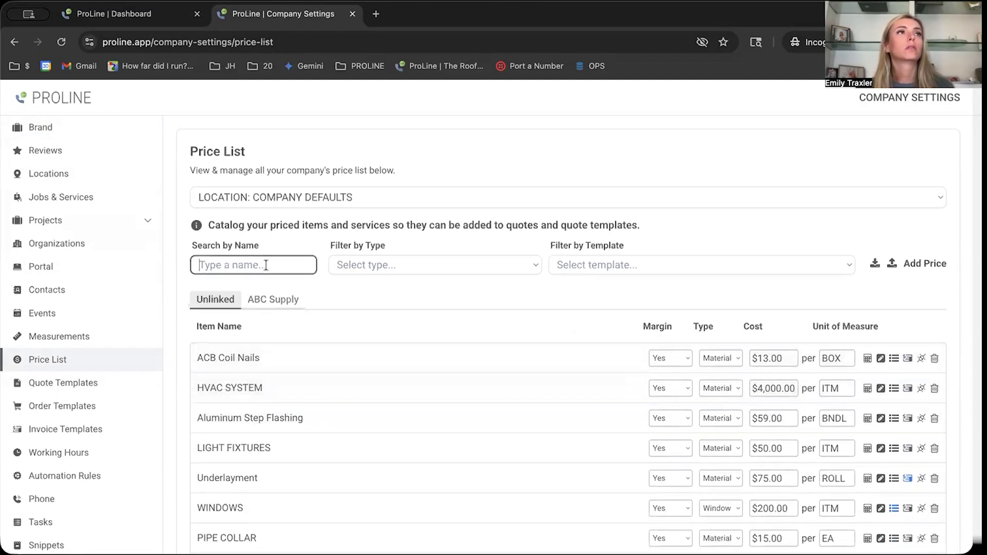
type("underlayment")
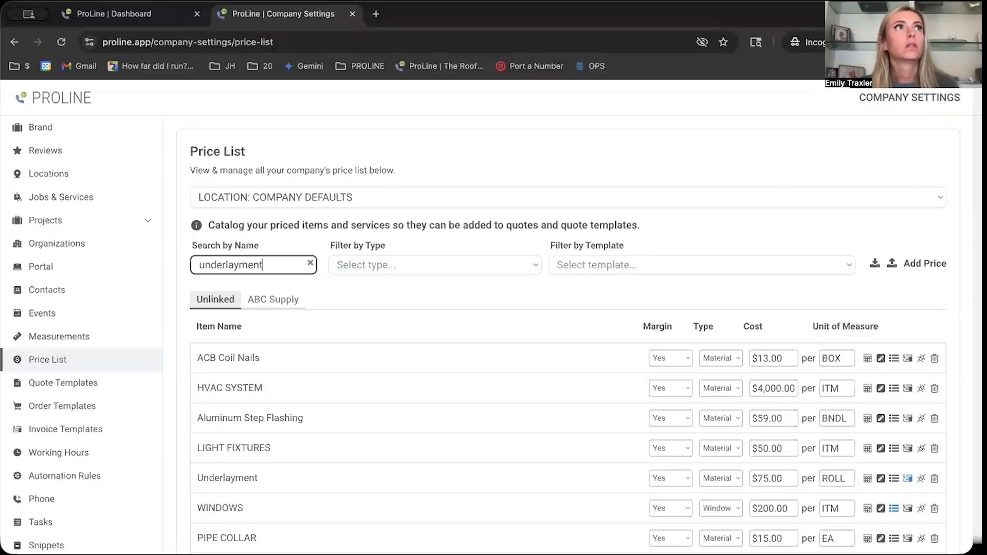
scroll(306, 425, "down", 1)
scroll(306, 426, "down", 2)
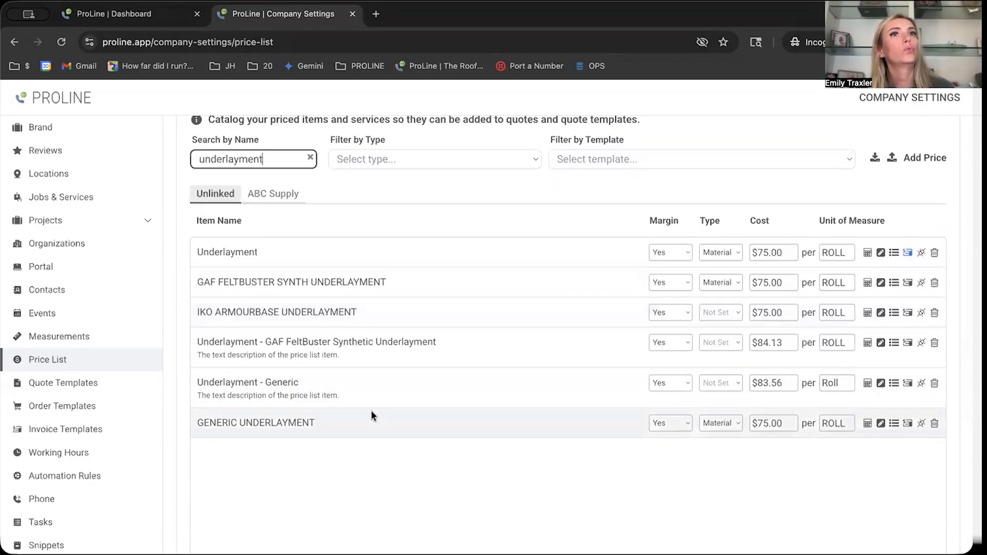
scroll(418, 410, "down", 1)
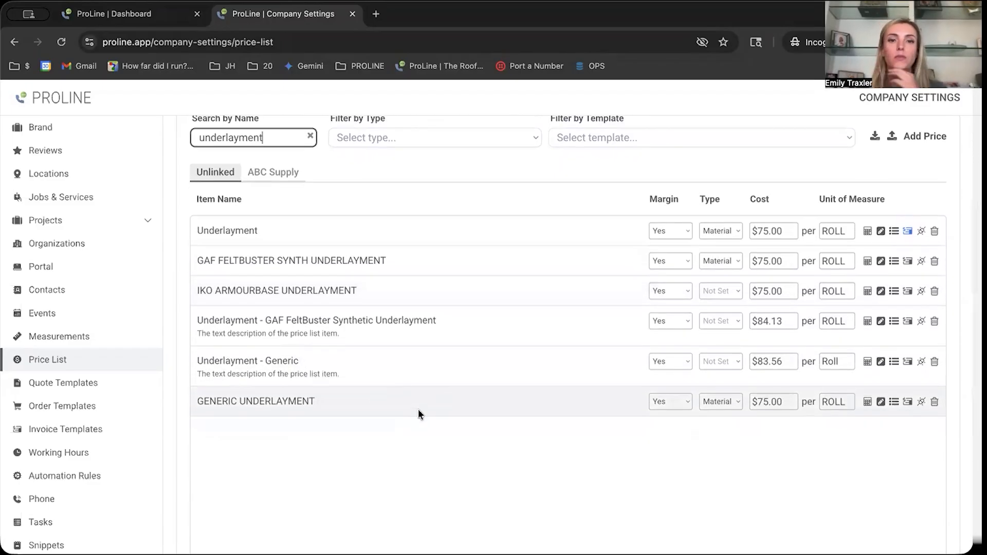
scroll(418, 414, "down", 1)
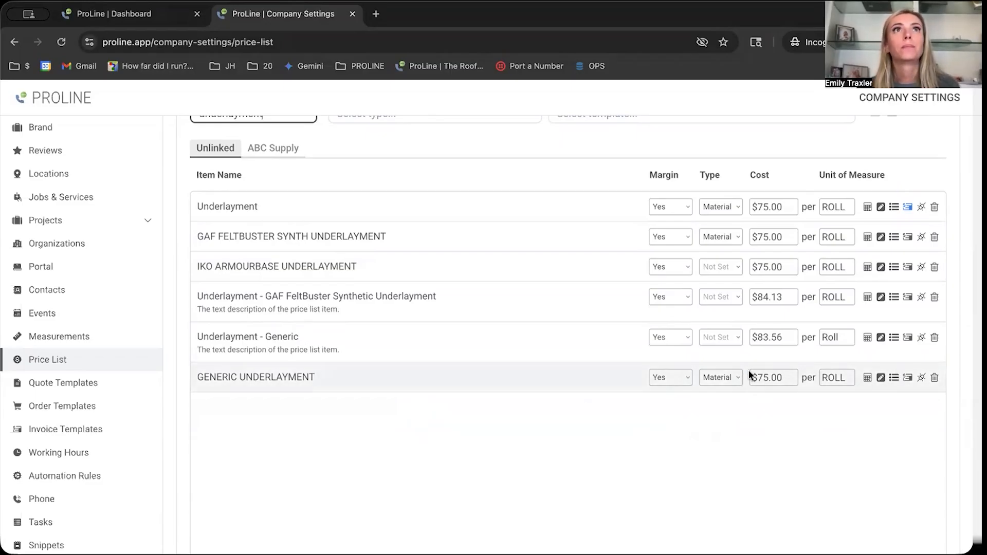
Switch the rounding behavior of the GENERIC UNDERLAYMENT item to Fractional in its quantity calculation, confirming with SWITCH.
left_click(867, 378)
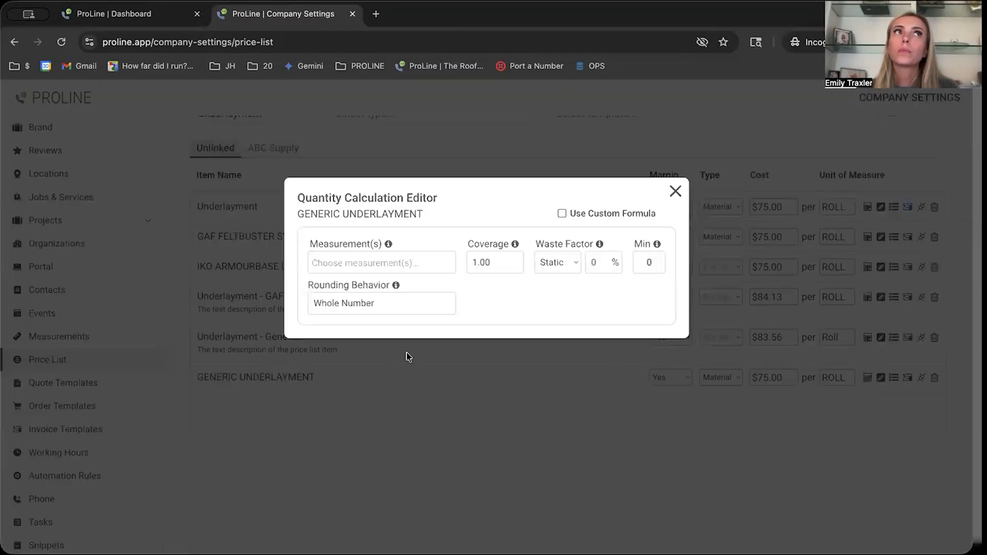
left_click(414, 305)
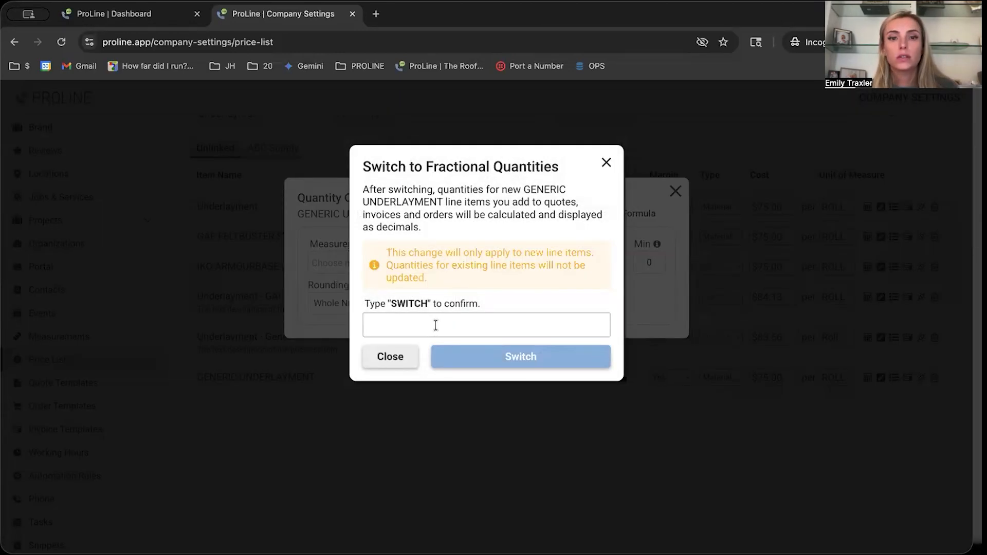
type("SWITCH")
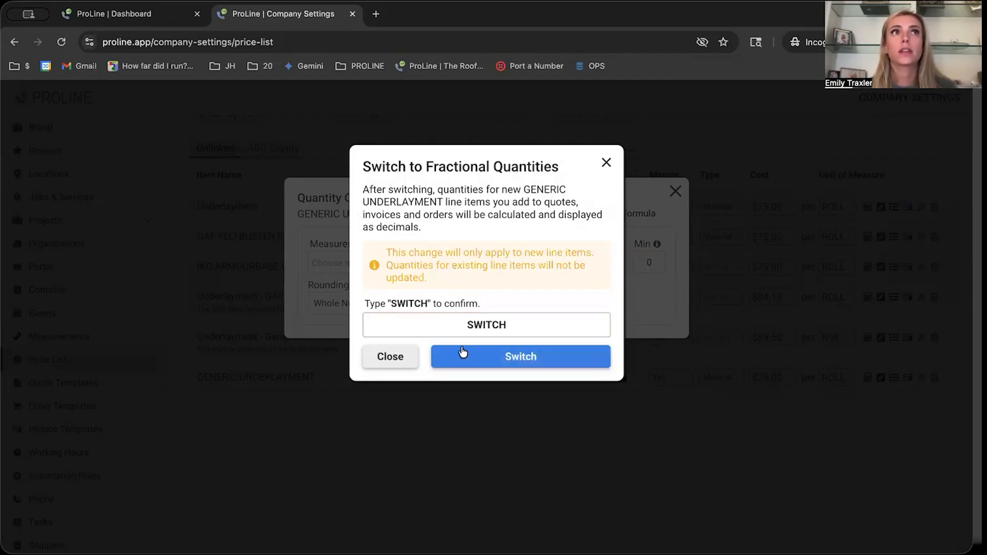
left_click(513, 358)
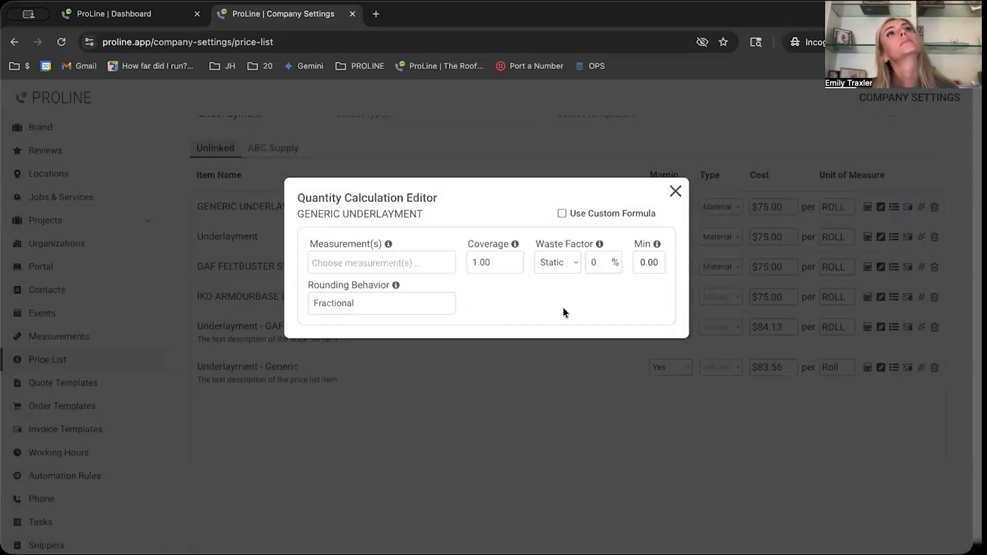
left_click(676, 192)
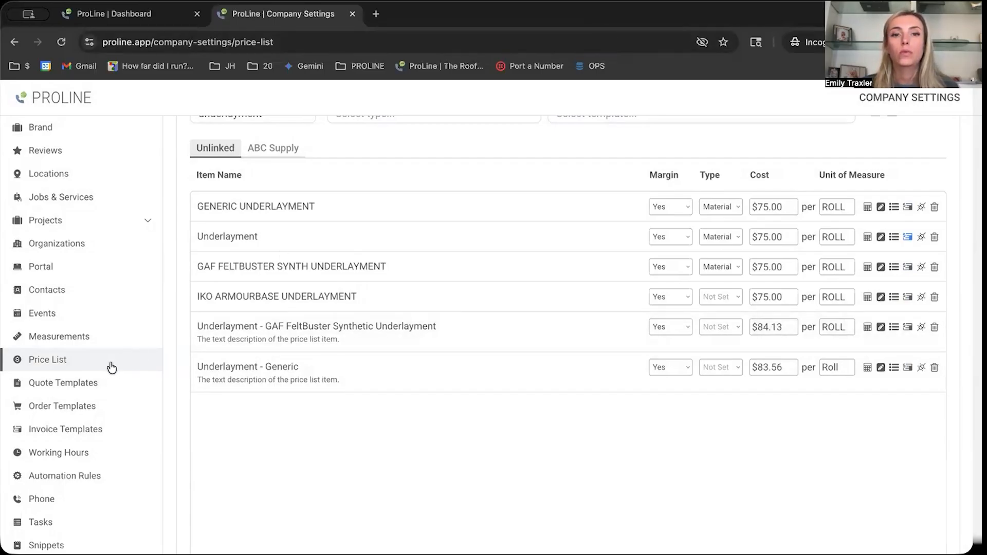
Switch the rounding behavior of the "Underlayment - Generic" item to Fractional, confirming with SWITCH.
left_click(867, 368)
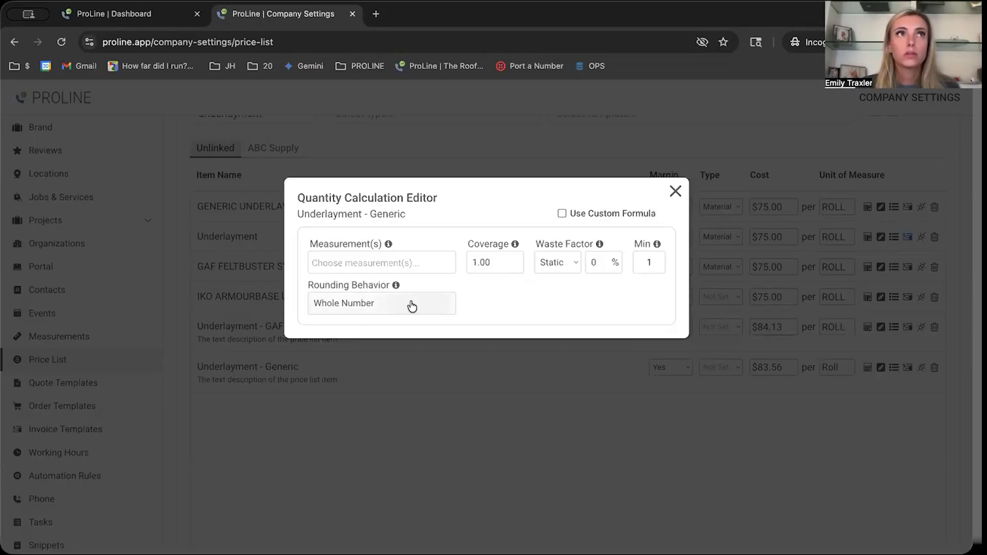
left_click(412, 306)
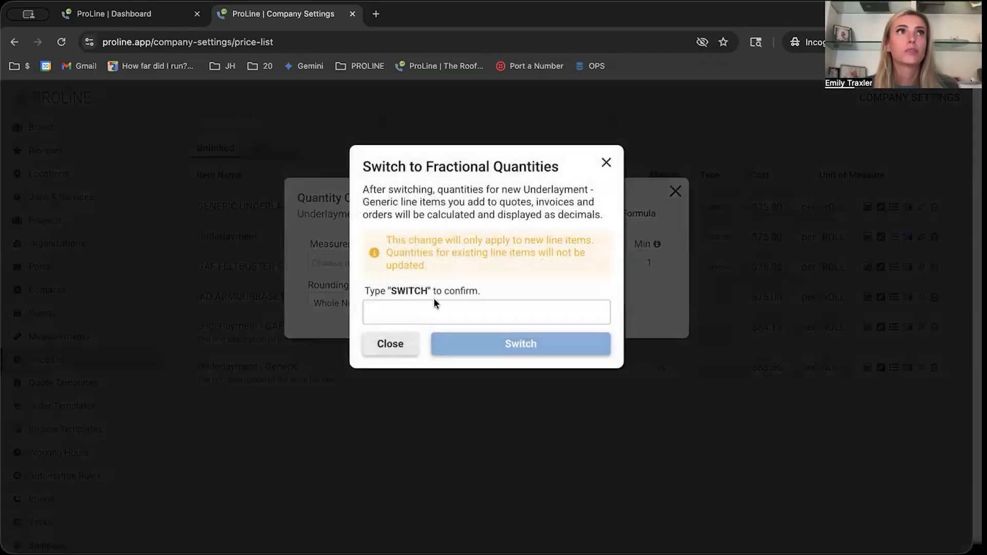
left_click(475, 314)
type("SWITCH")
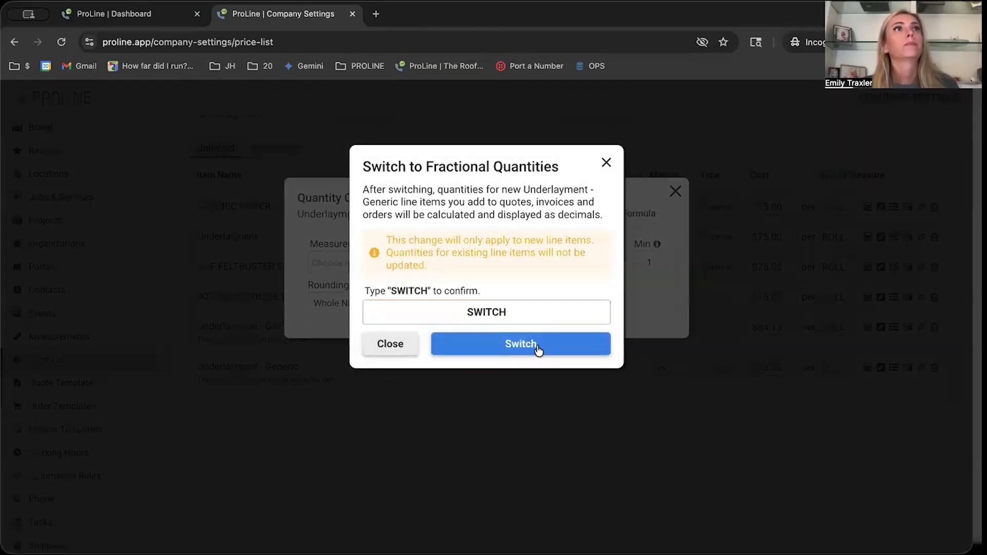
left_click(538, 349)
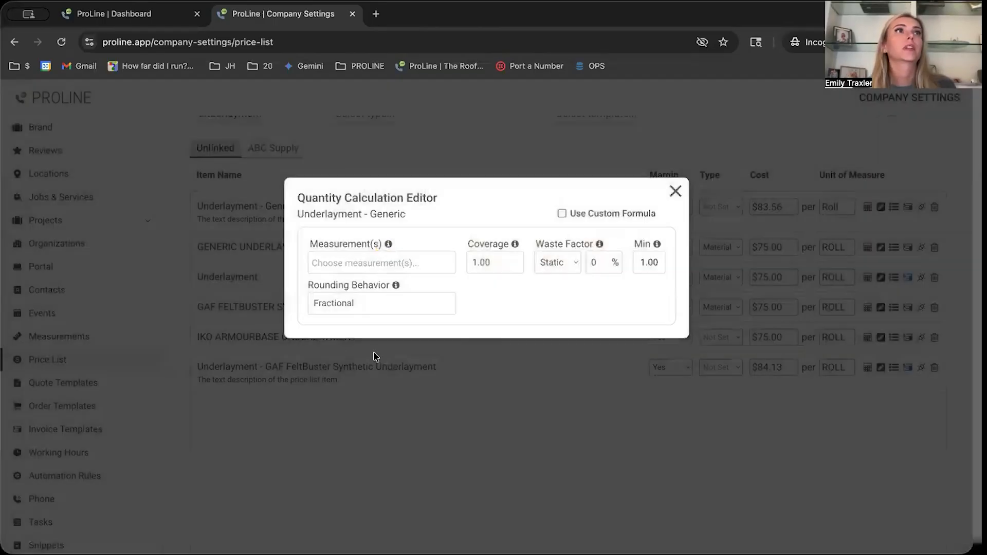
Switch the "Underlayment - Generic" item back to rounded up quantities, confirming with SWITCH, and close its quantity calculation.
left_click(388, 303)
left_click(401, 309)
type("SWITCH")
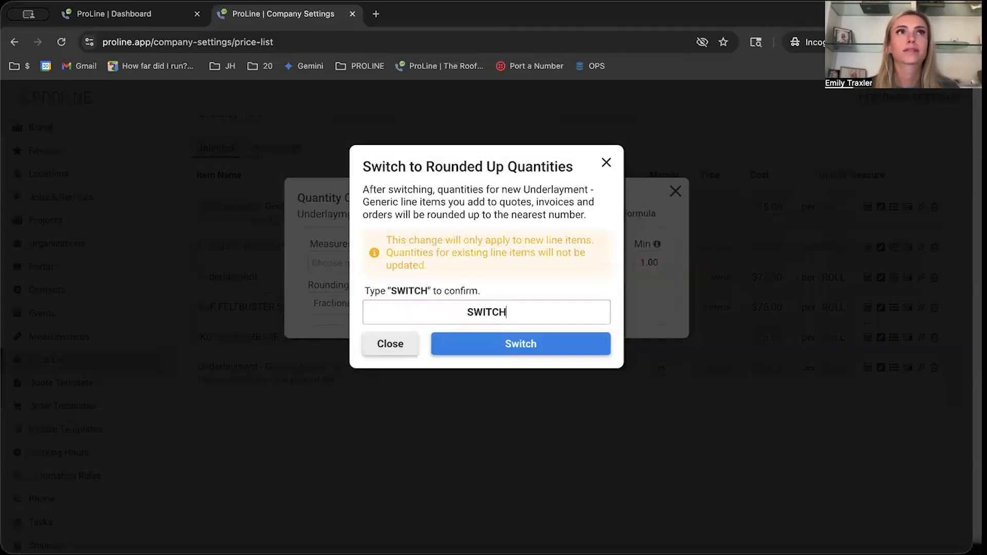
left_click(505, 344)
left_click(674, 193)
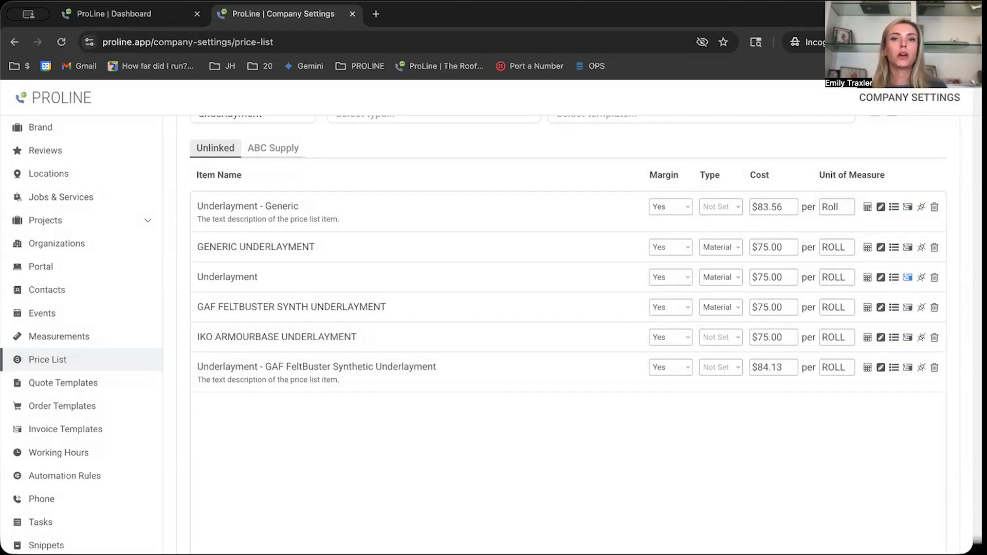
Open the second project in the Creating Quote stage and review its "Test for Fractional Quantities" measurement report down to the totals.
left_click(154, 14)
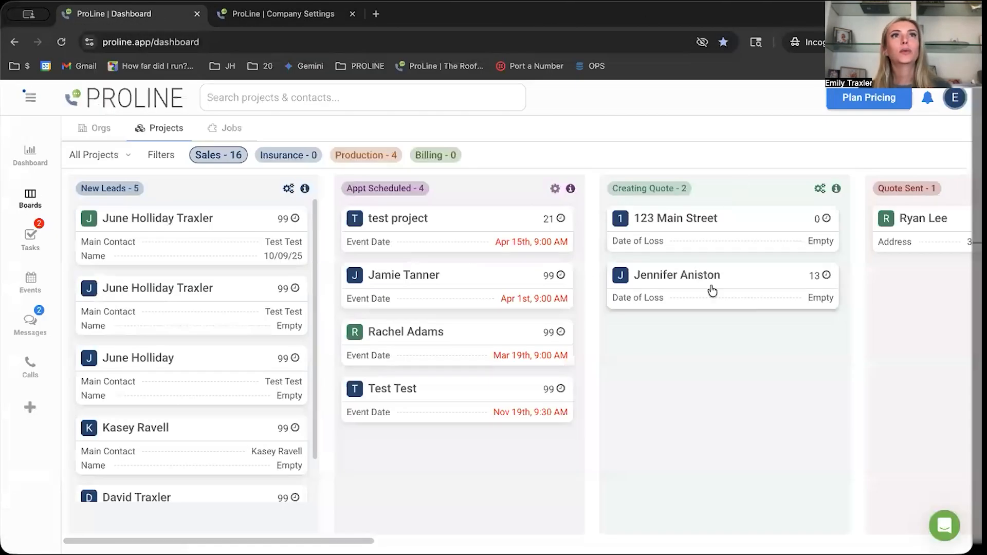
left_click(735, 272)
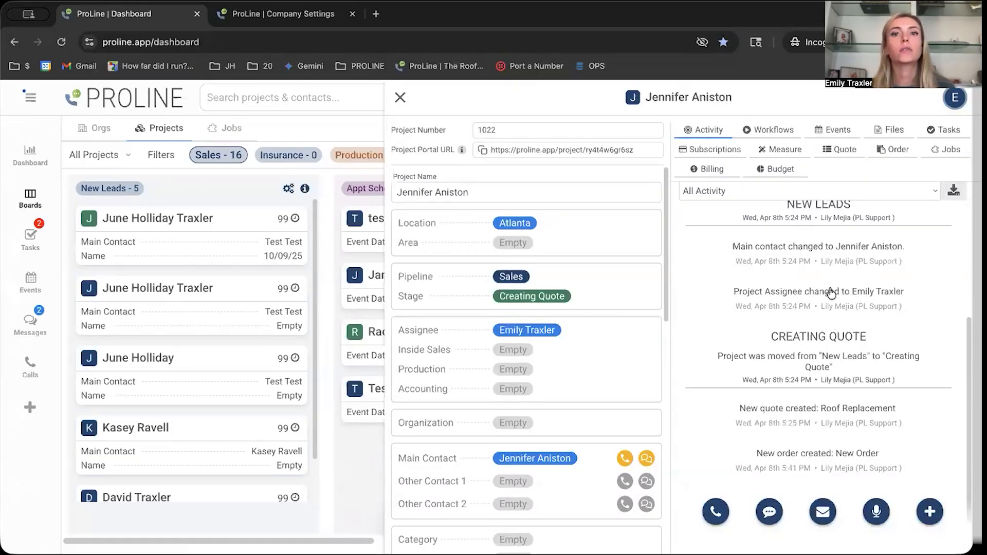
left_click(776, 149)
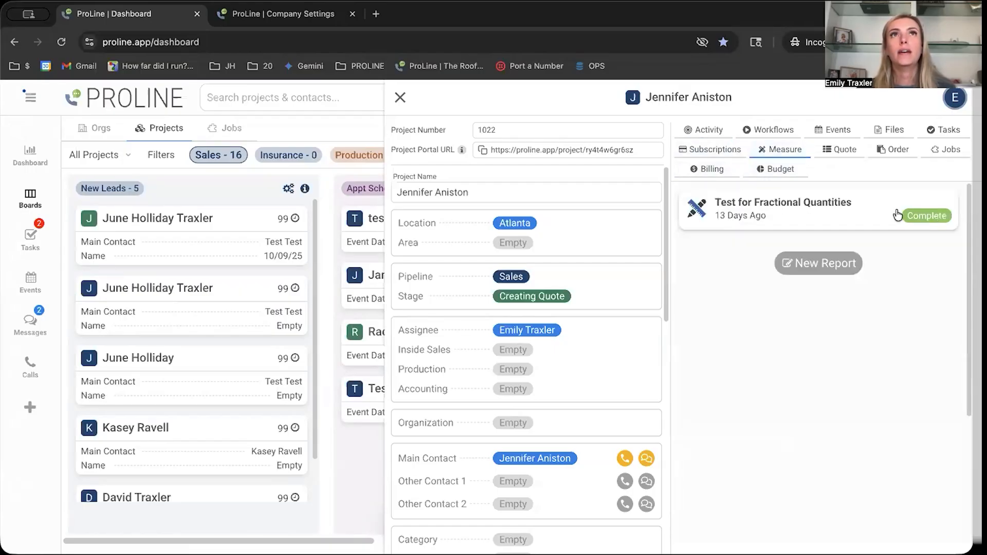
left_click(865, 220)
scroll(919, 327, "down", 3)
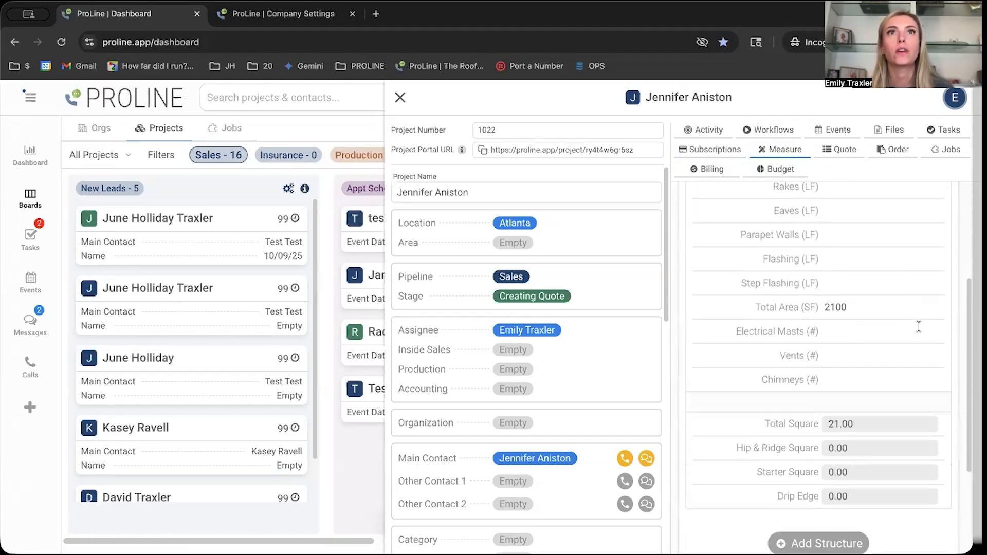
scroll(918, 327, "down", 2)
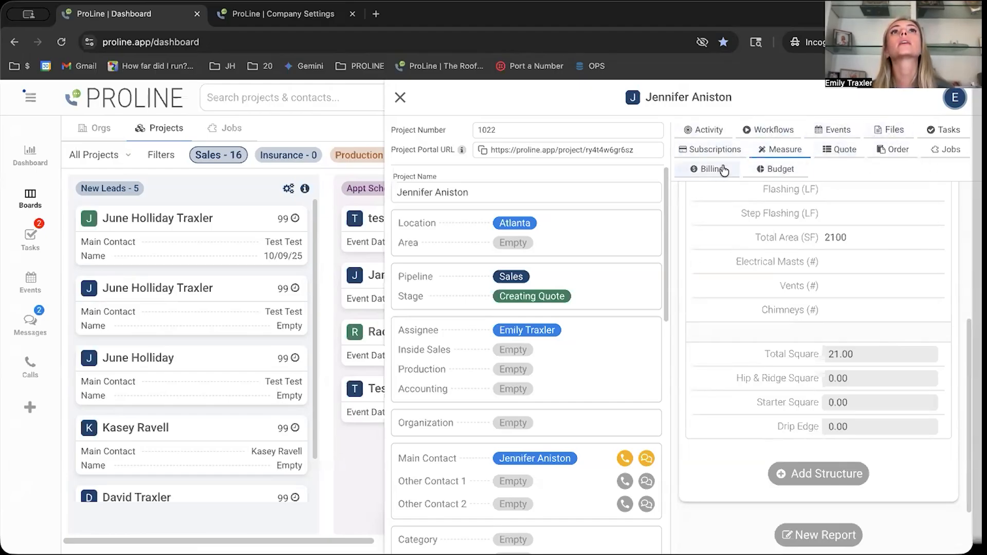
Open the project's draft quote "Test for Fractional Quantities" for editing, examine the line item quantities on the Complete Roof System page, and close it.
left_click(842, 150)
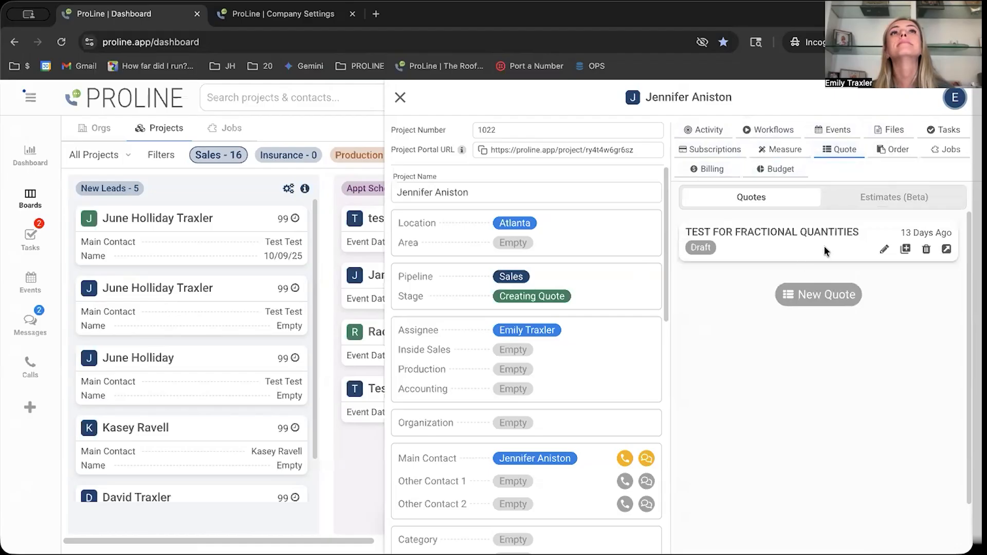
left_click(948, 250)
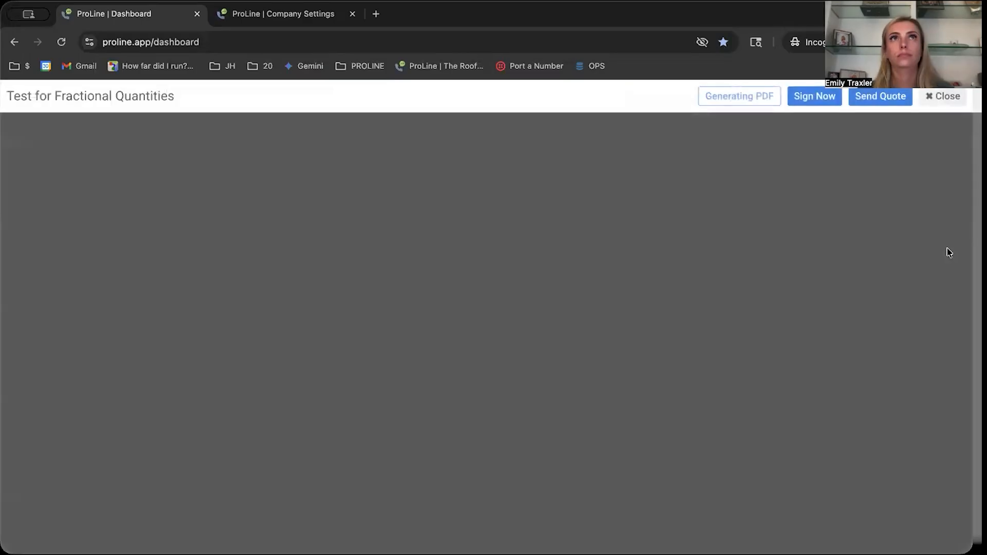
left_click(932, 98)
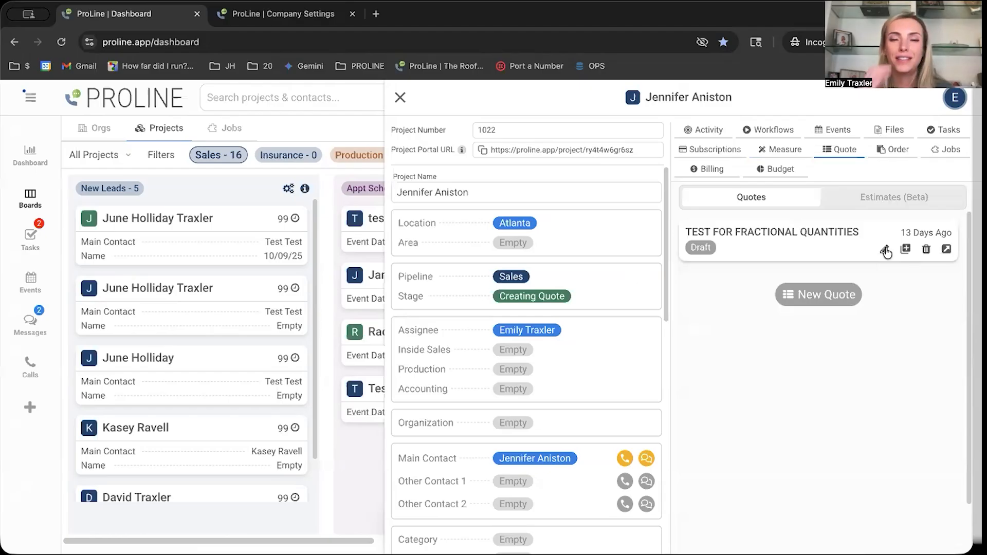
left_click(886, 251)
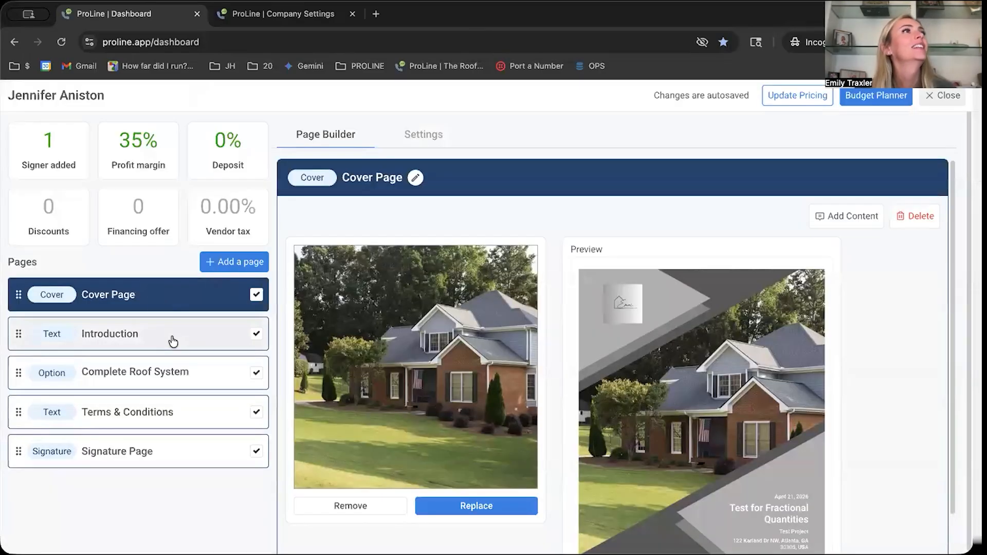
left_click(180, 370)
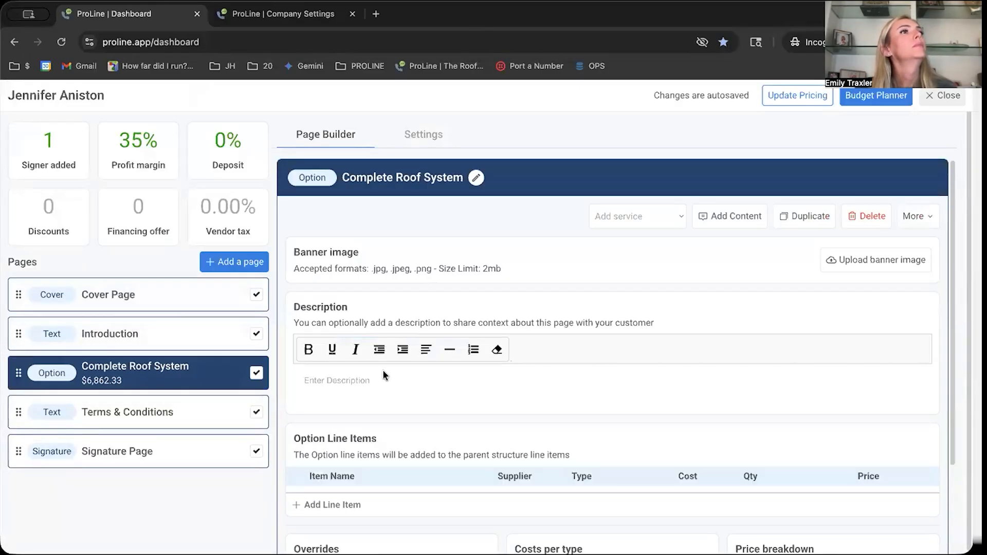
scroll(569, 379, "down", 3)
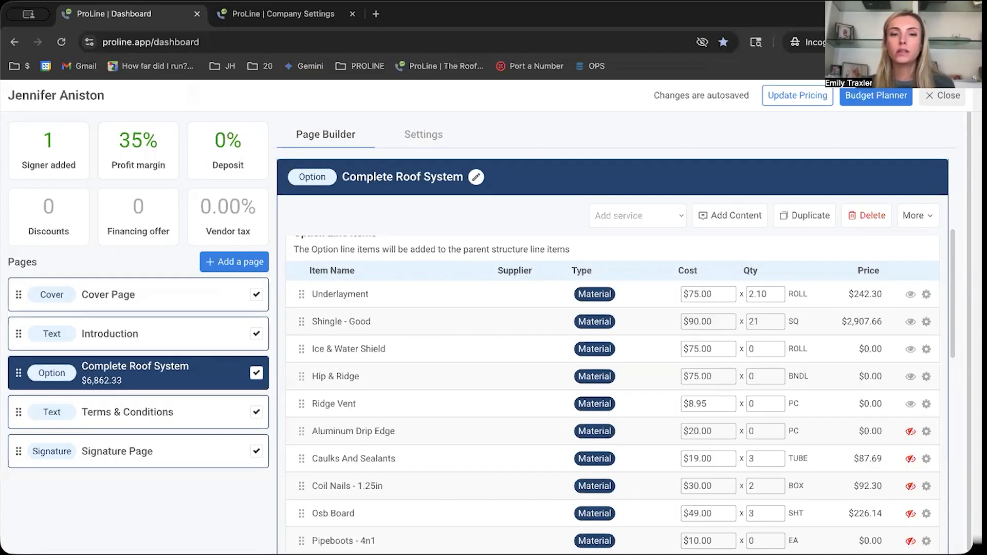
left_click(945, 97)
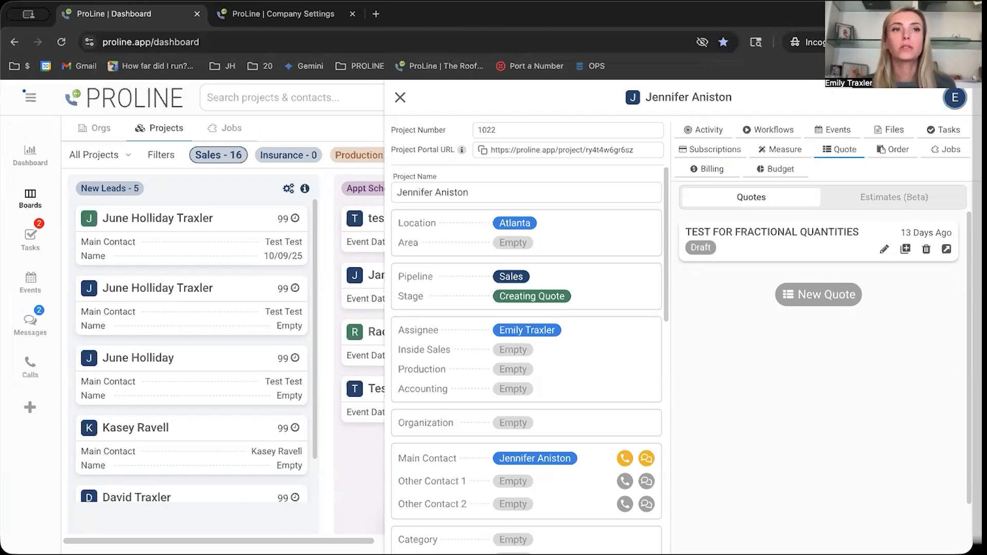
Go to the company's order templates and open the "Material Order" template for editing.
left_click(30, 100)
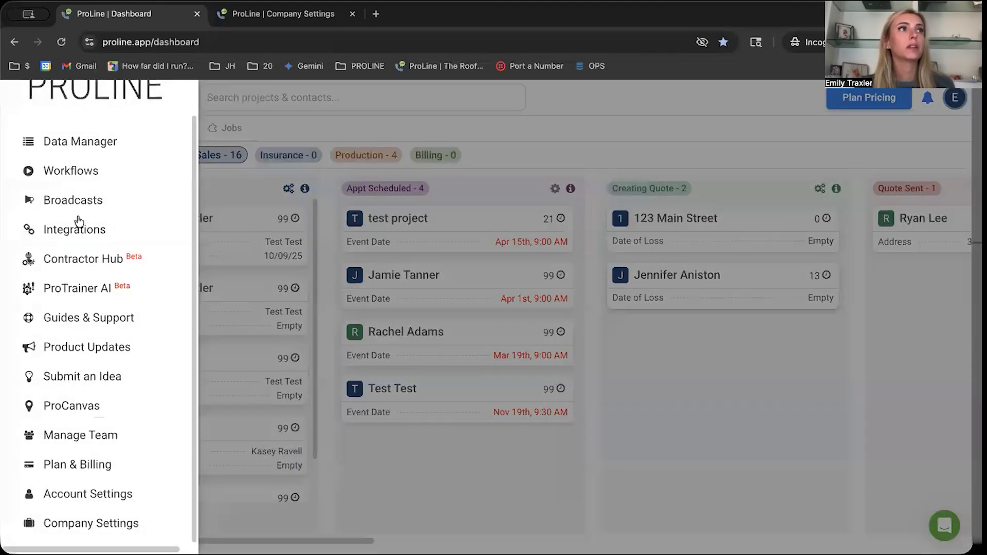
left_click(124, 524)
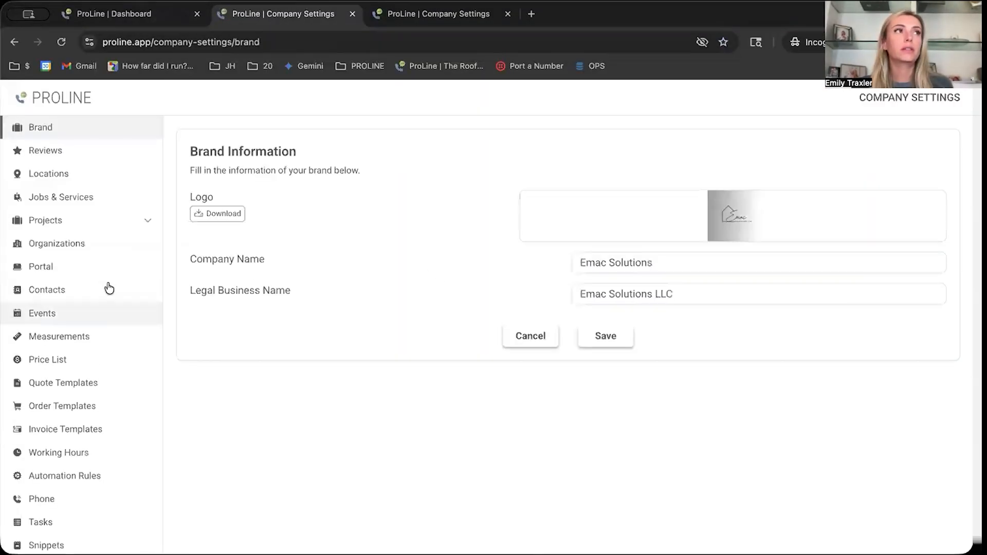
left_click(93, 407)
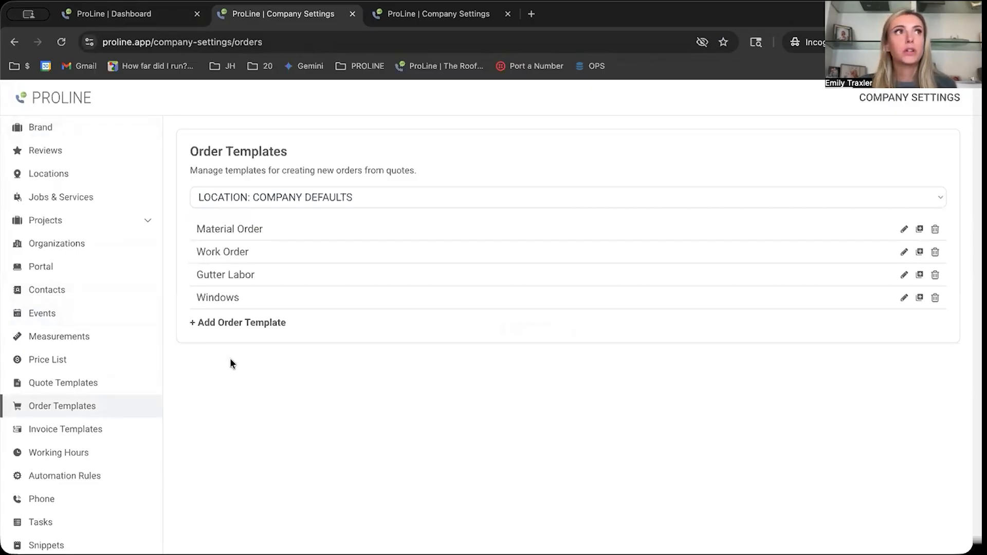
left_click(904, 229)
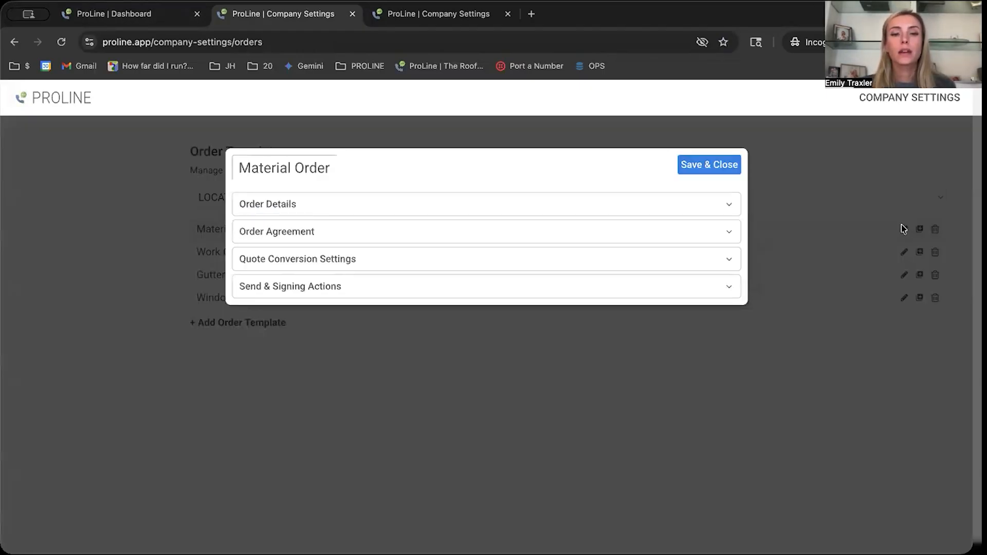
Expand the template's Order Details and examine the Order Line Items options, including Automatically Round Up Quantities.
left_click(655, 205)
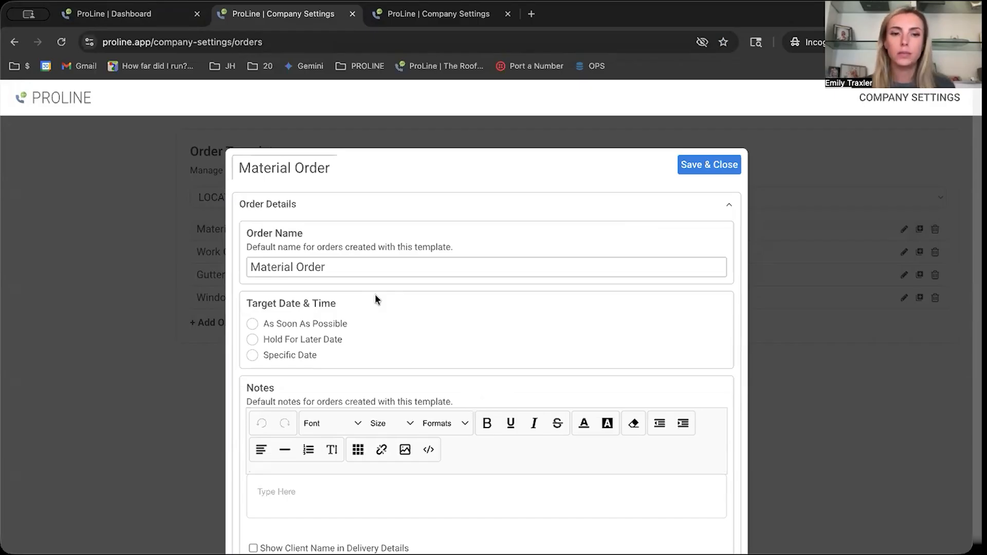
scroll(405, 348, "down", 3)
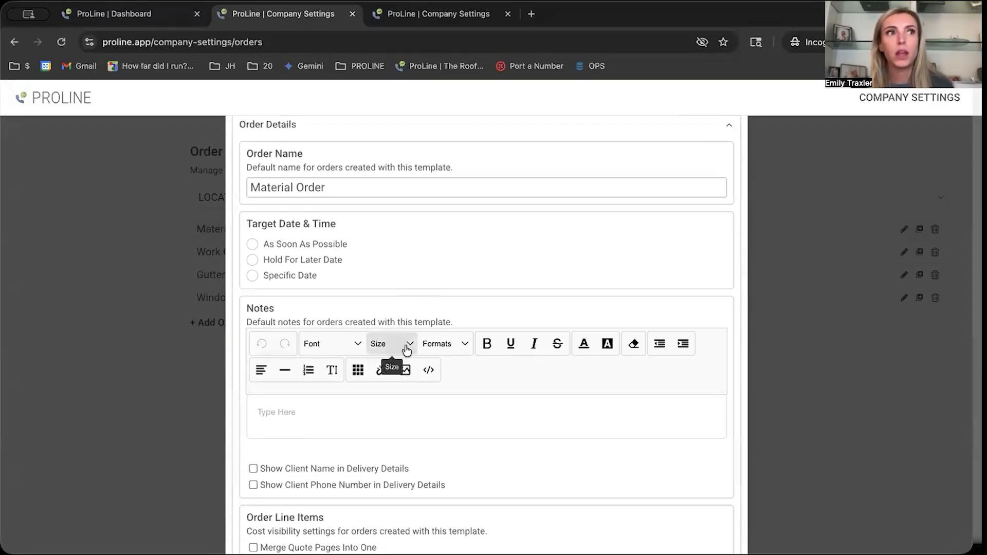
scroll(407, 350, "down", 2)
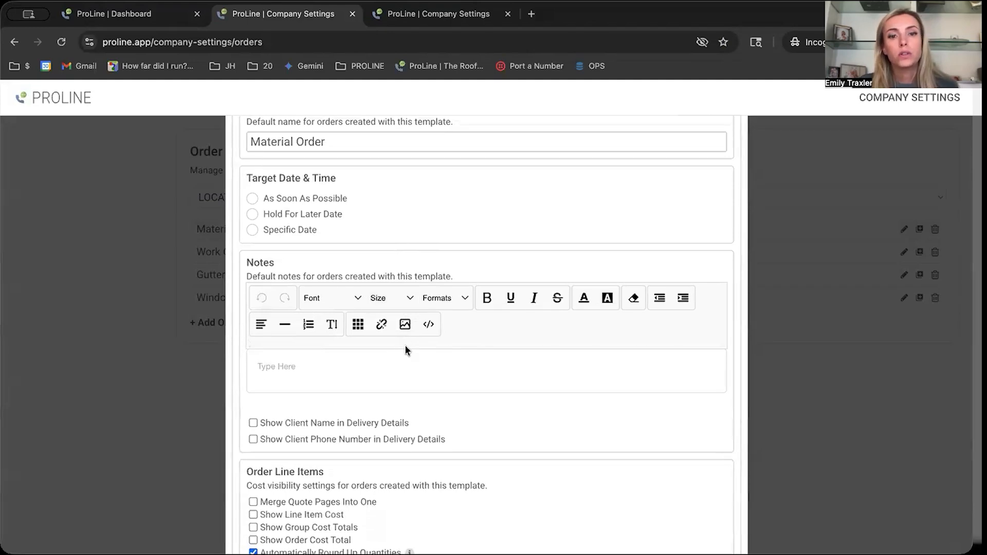
scroll(406, 351, "down", 1)
scroll(405, 349, "down", 3)
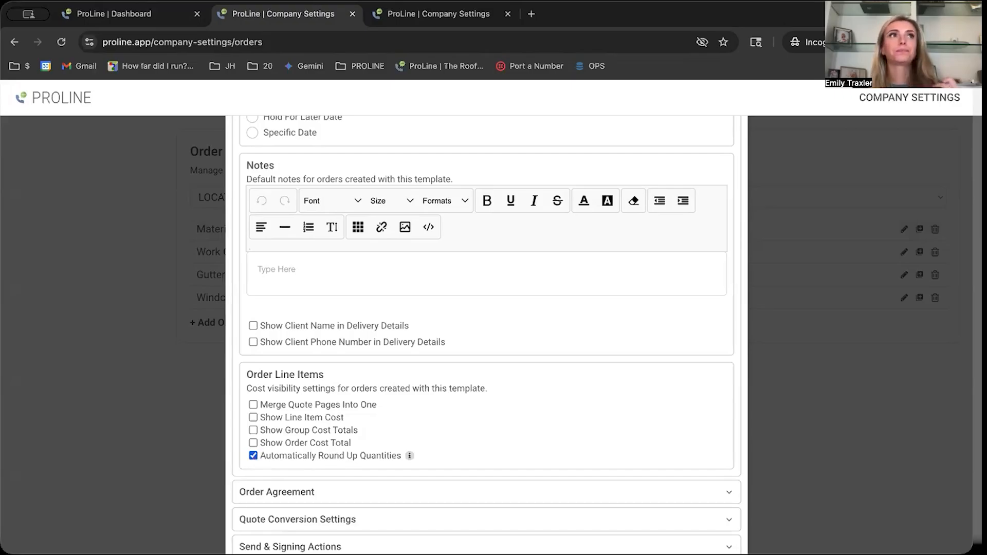
Return to the second project in the Creating Quote stage and open its draft order "Material Order (Round Up Example)" for editing.
left_click(144, 13)
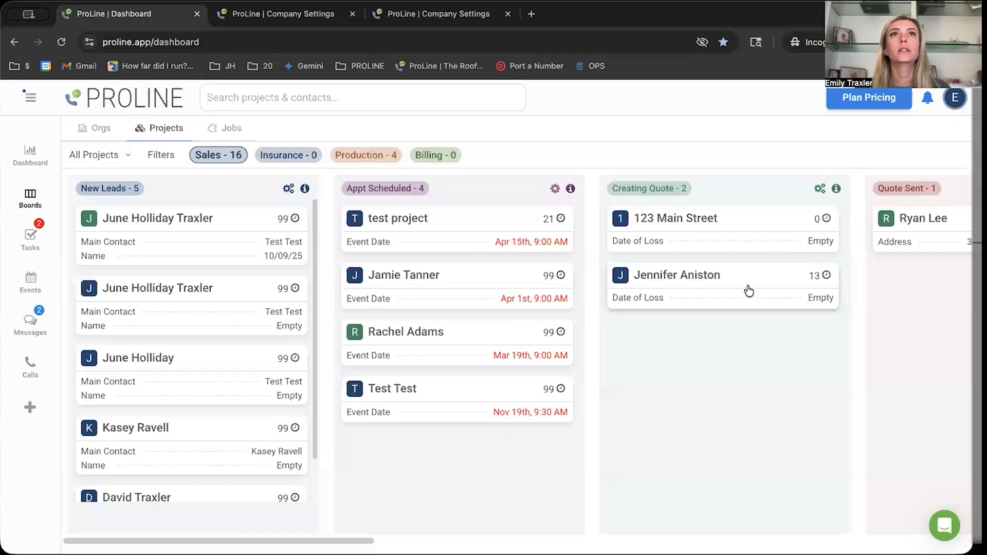
left_click(706, 275)
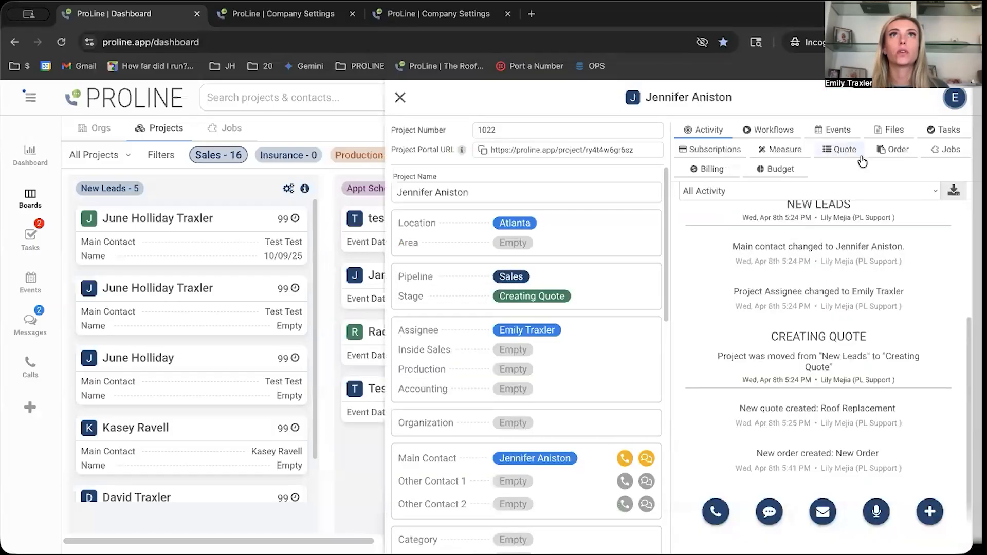
left_click(897, 149)
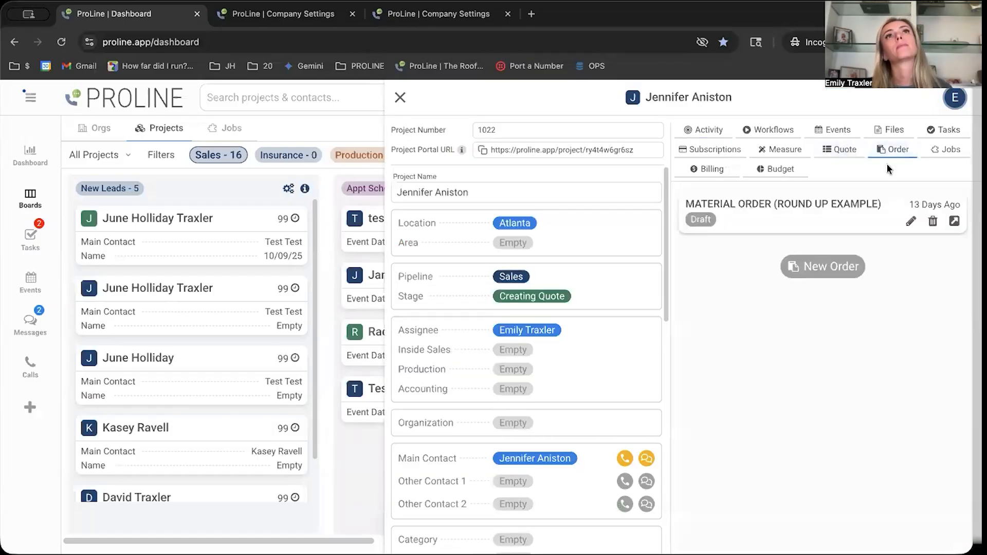
left_click(911, 222)
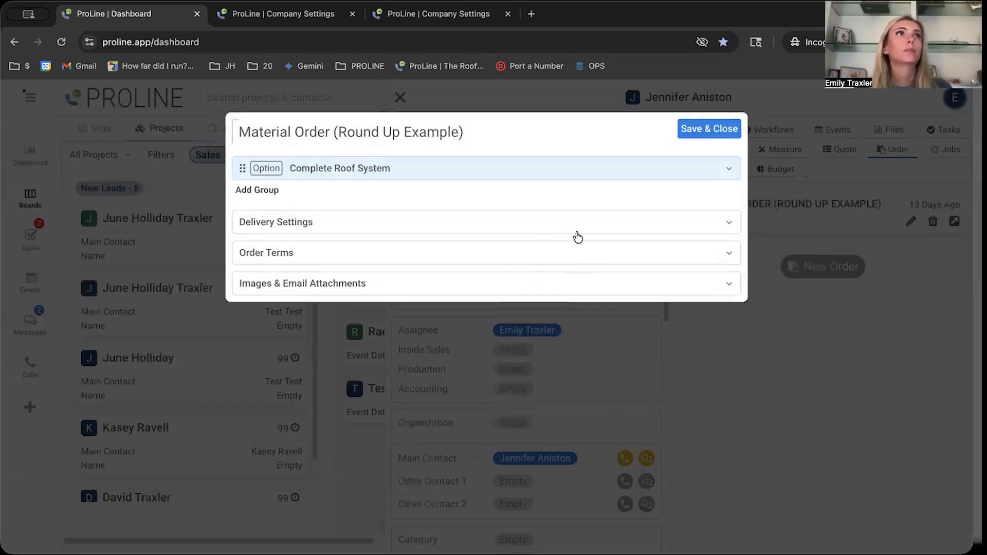
Look through the order's Order Terms, Delivery Settings and Images & Email Attachments sections, then save and close the order.
left_click(569, 260)
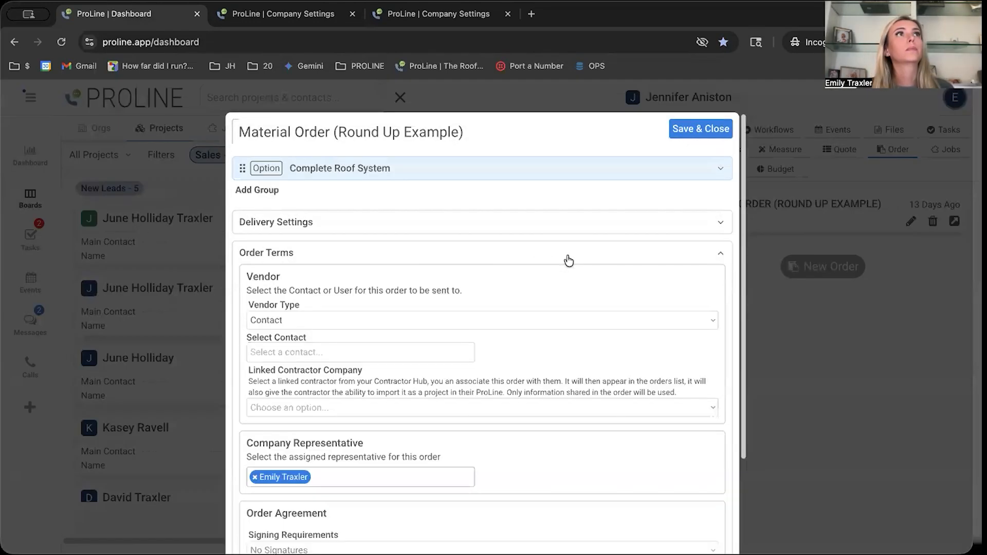
left_click(559, 223)
scroll(530, 308, "down", 5)
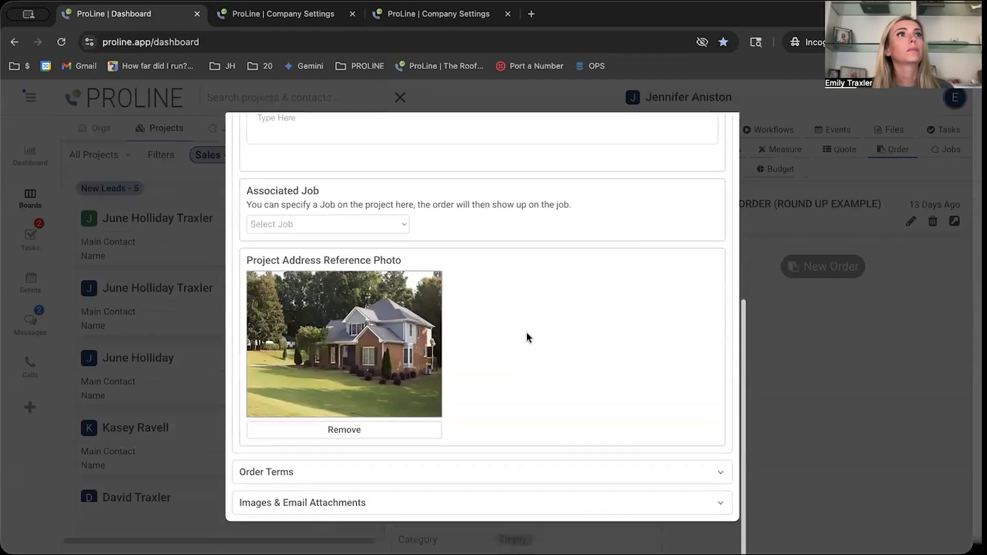
left_click(529, 470)
left_click(553, 503)
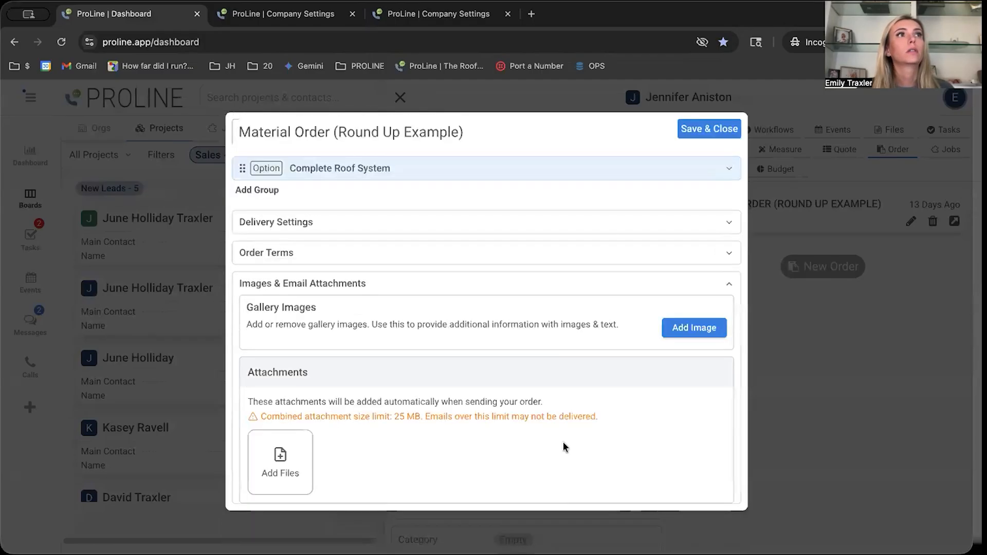
left_click(713, 128)
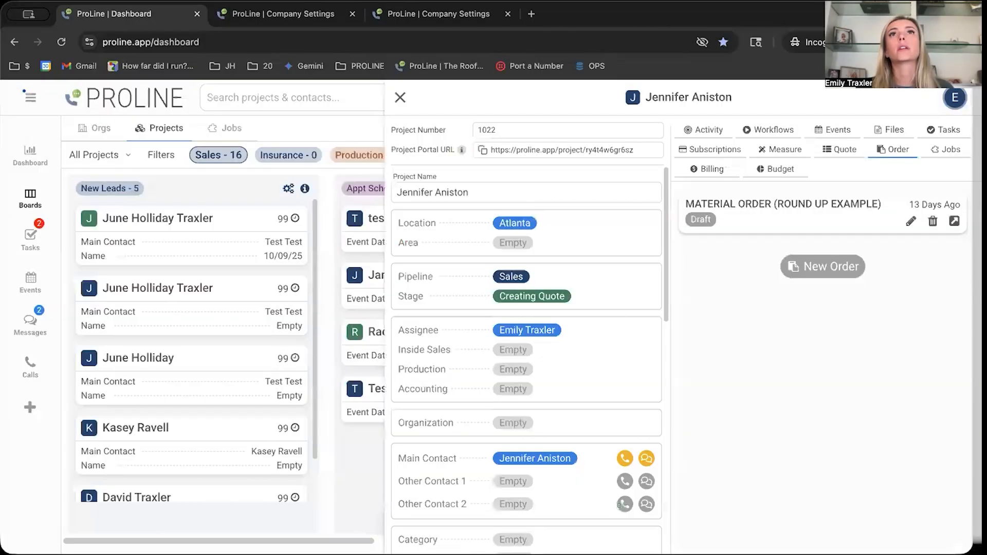
View the finished document of "Material Order (Round Up Example)" and examine its line item quantities.
left_click(954, 221)
scroll(559, 359, "down", 3)
scroll(559, 347, "down", 3)
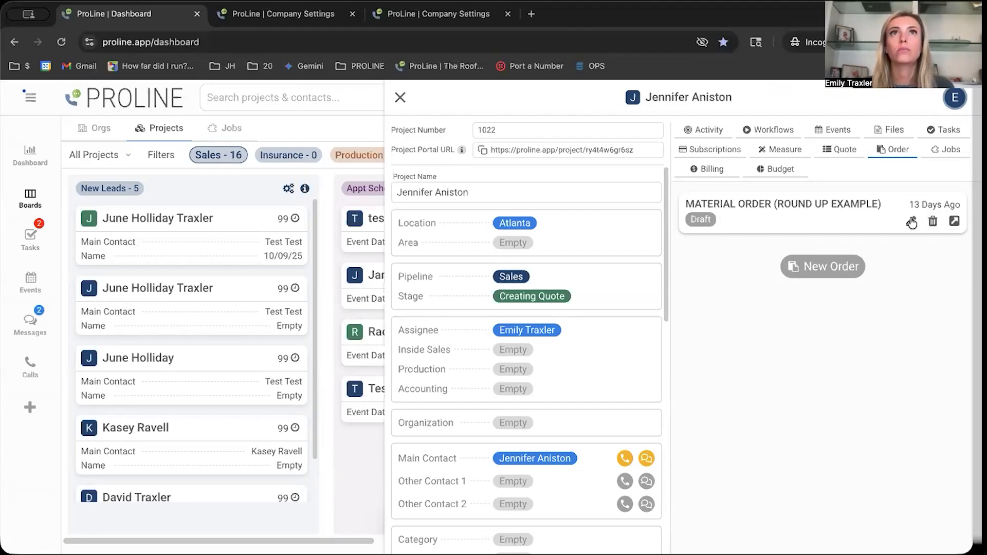
Edit "Material Order (Round Up Example)" again and start a new line item at the end of the Complete Roof System group.
left_click(910, 221)
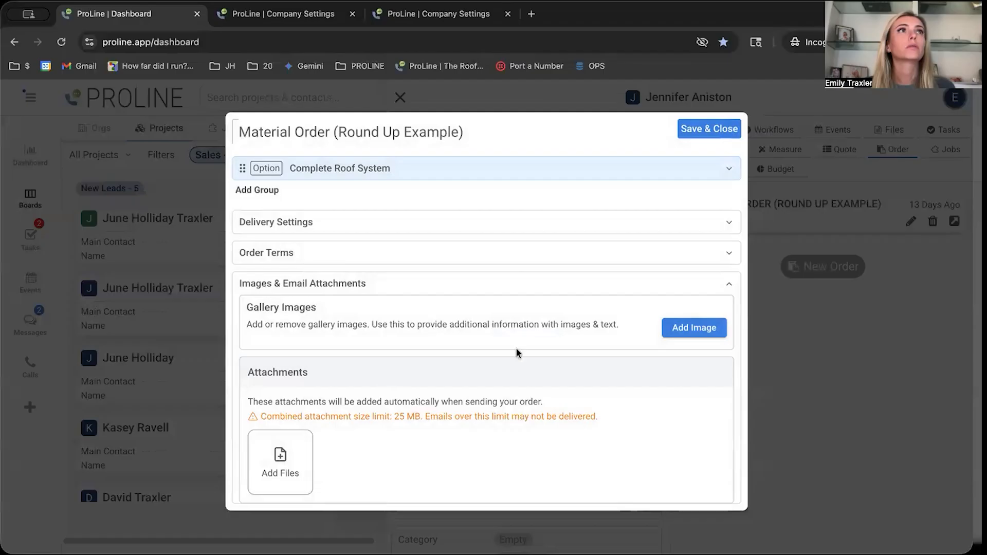
left_click(428, 169)
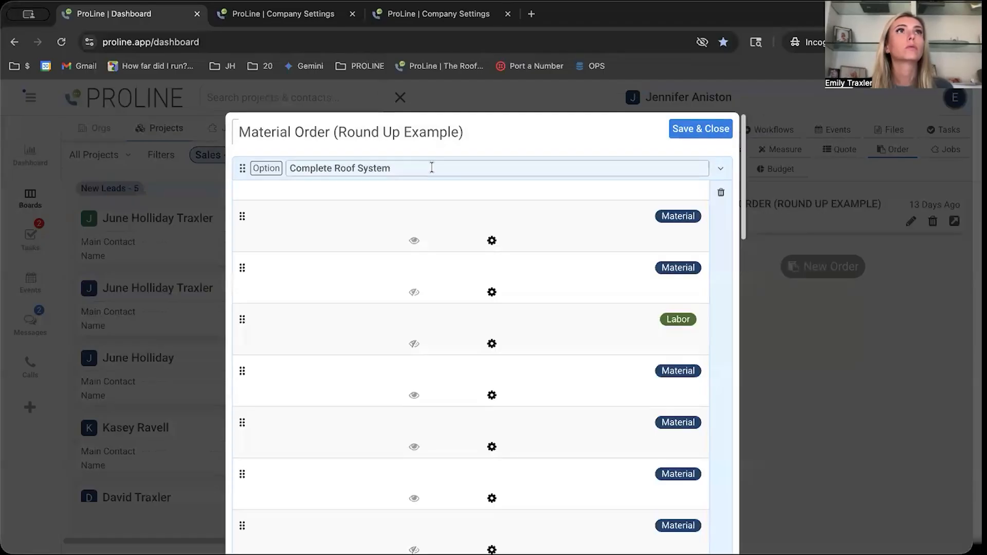
scroll(488, 308, "down", 10)
scroll(488, 321, "down", 10)
scroll(488, 322, "up", 5)
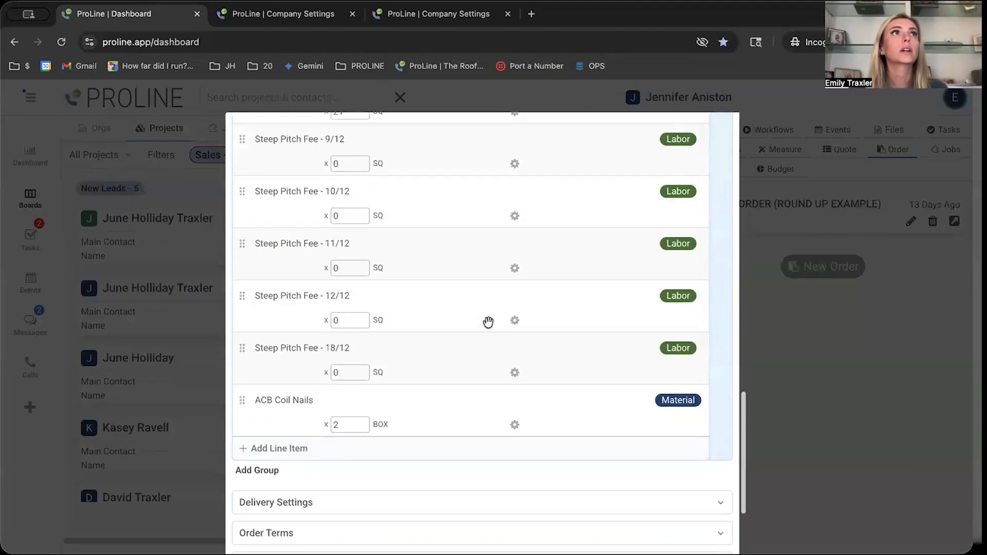
left_click(298, 450)
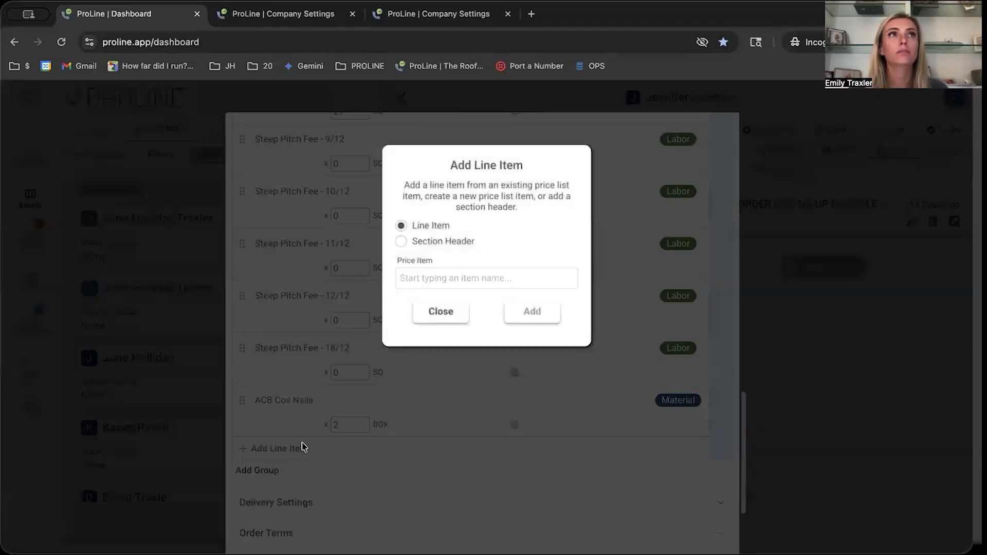
Create a new price item named "GAF Underlayment" for the line item and set its price to $75.00.
left_click(462, 279)
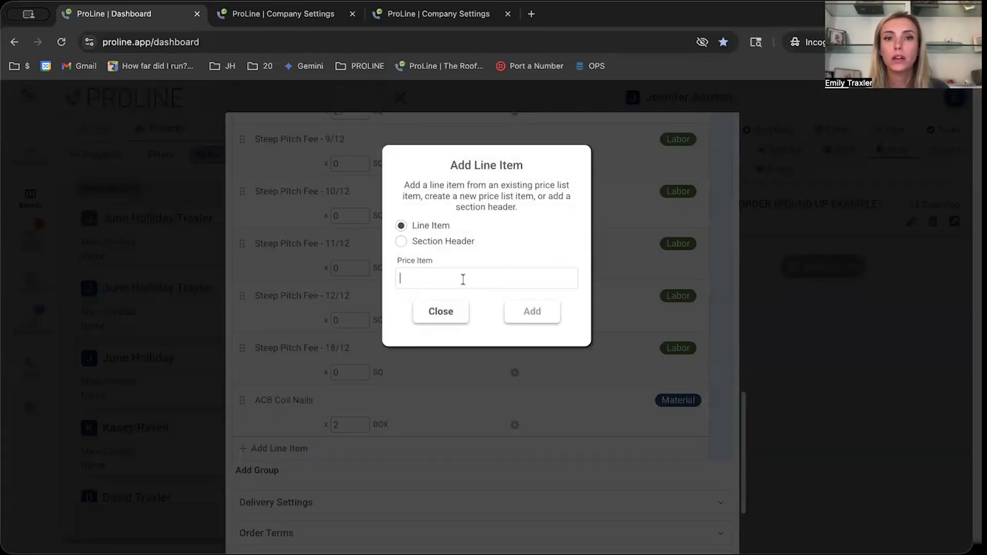
type("GAF")
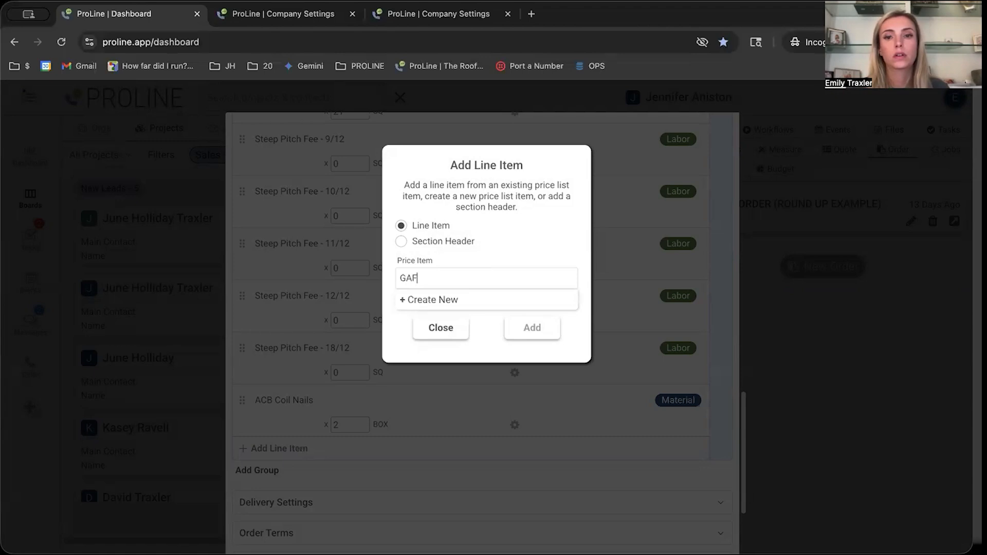
type(" Underlayment")
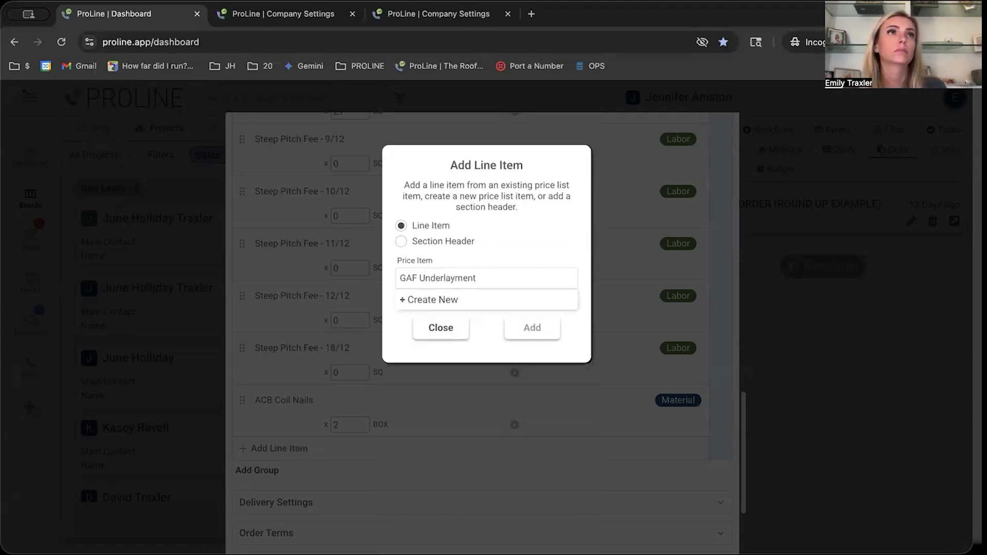
left_click(448, 300)
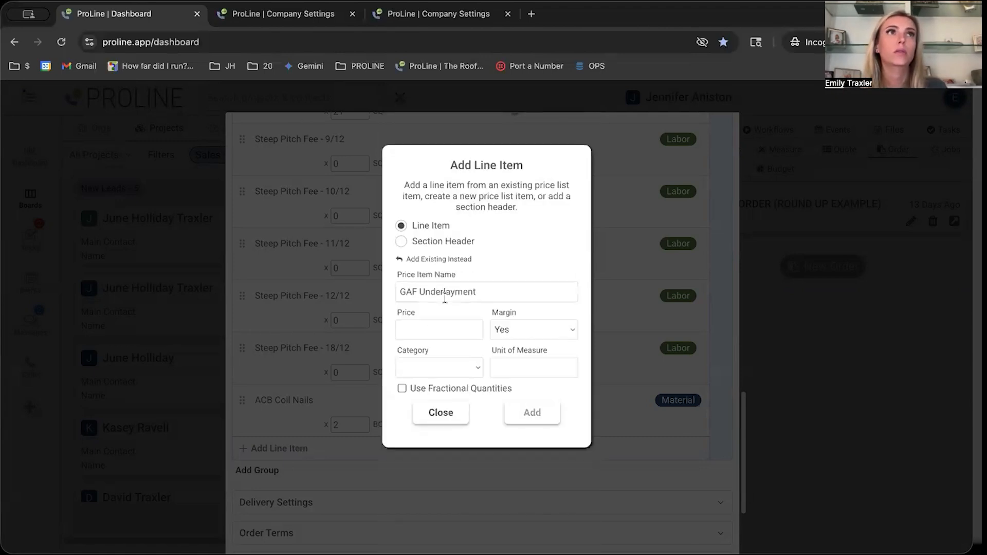
left_click(443, 329)
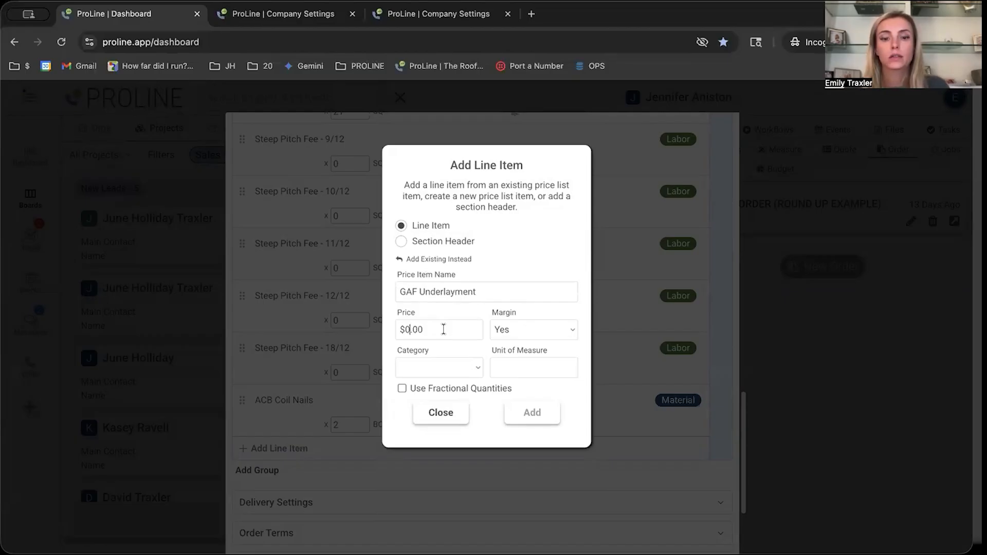
type("75")
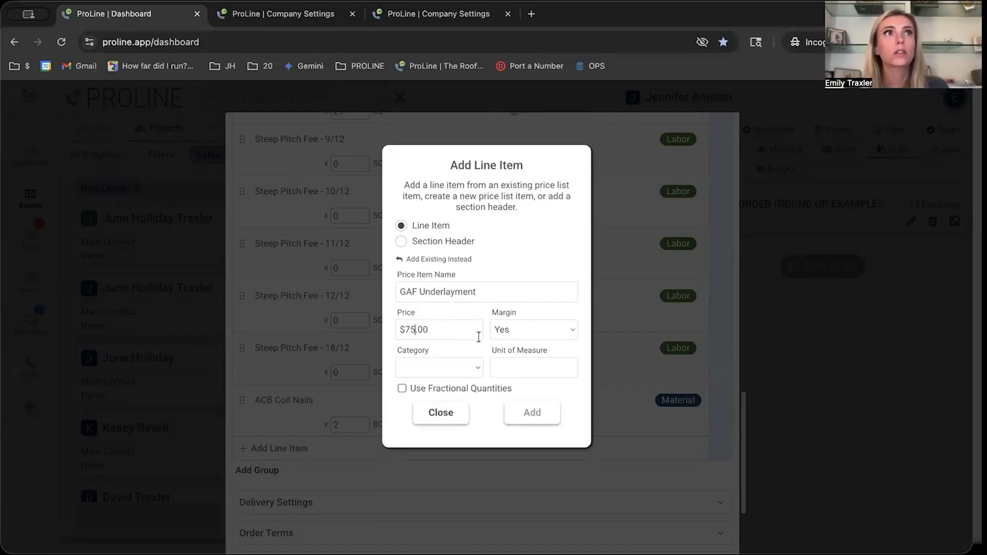
Keep Margin at Yes, set the category to Material, enable fractional quantities, enter BNDL as unit of measure, and add the item.
left_click(538, 329)
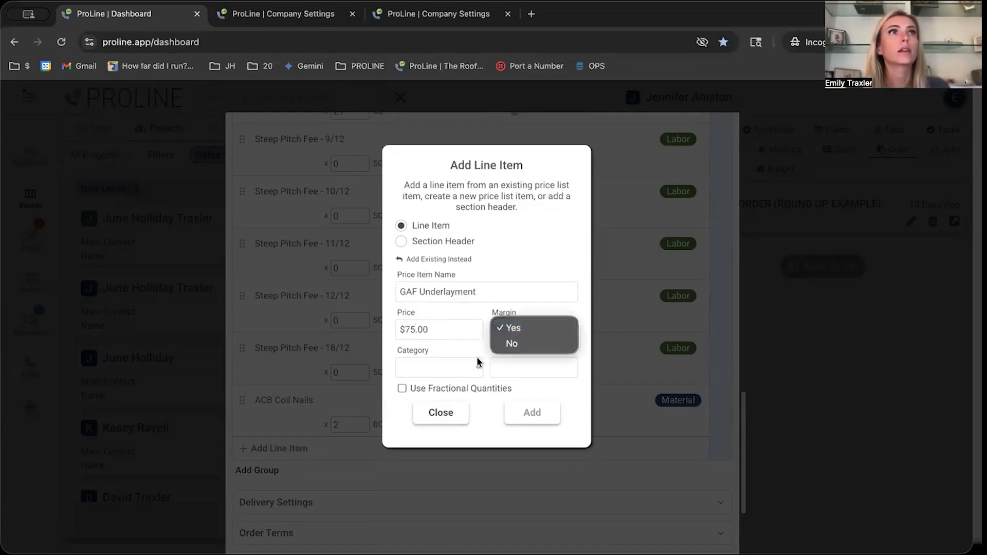
left_click(465, 369)
left_click(465, 370)
left_click(462, 398)
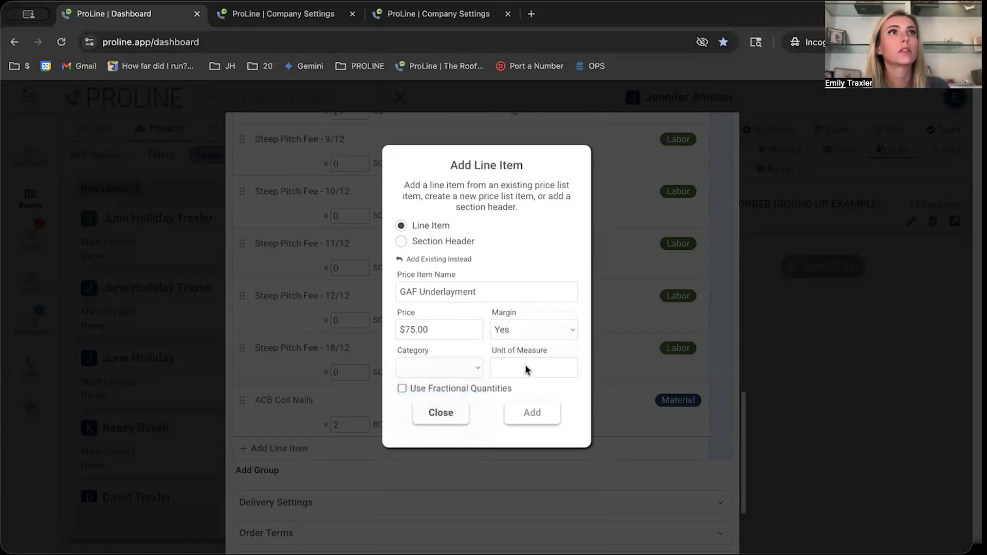
left_click(402, 387)
left_click(526, 334)
type("N")
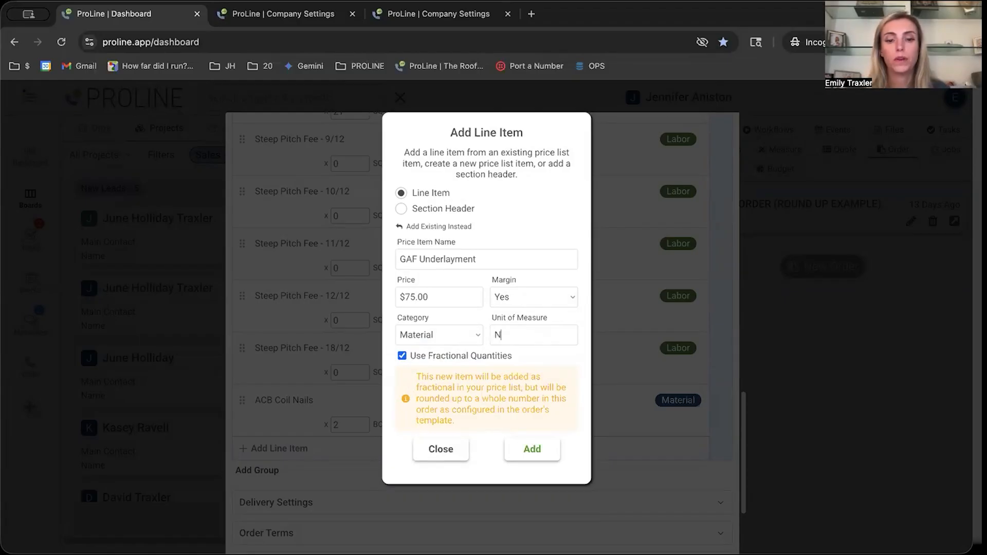
key("BackSpace")
type("BNDL")
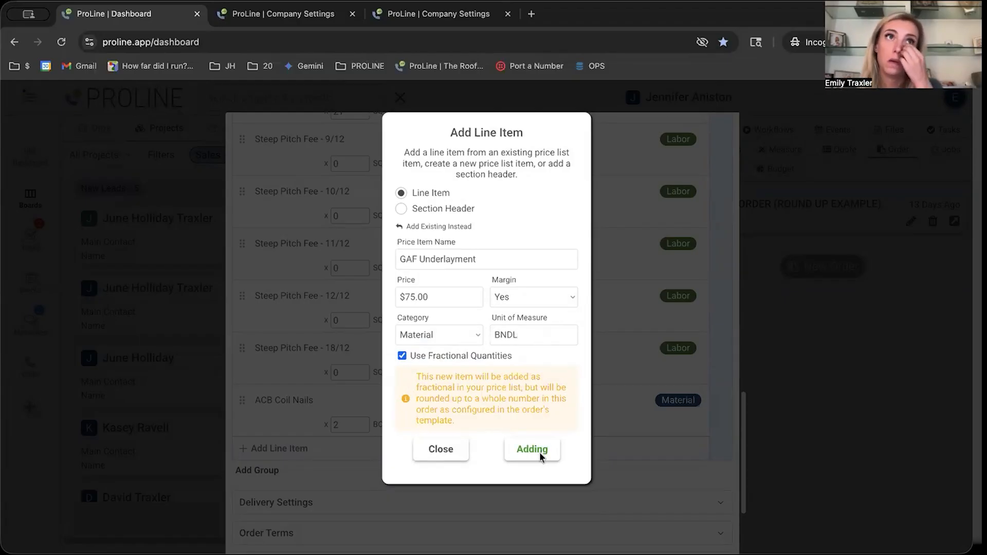